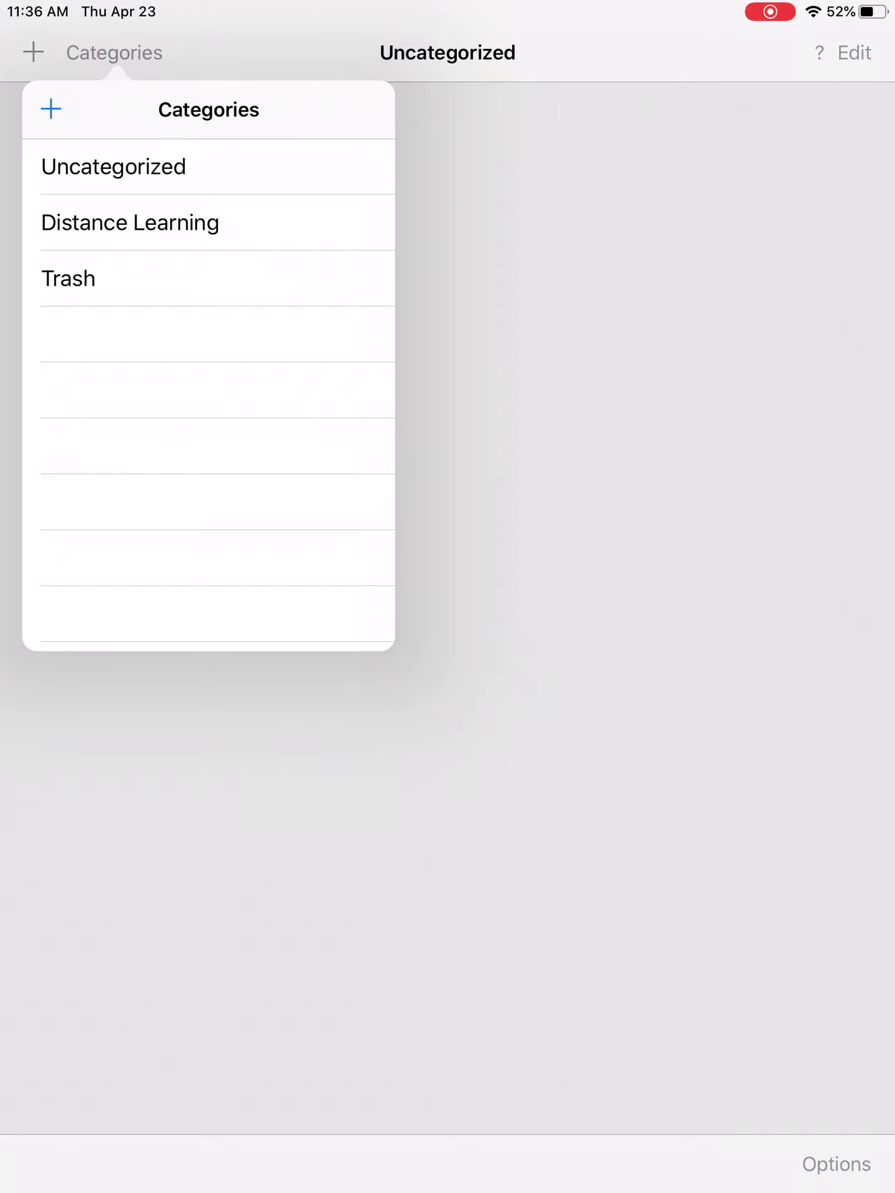
Switch GoodNotes to the Distance Learning notebook category
click(128, 222)
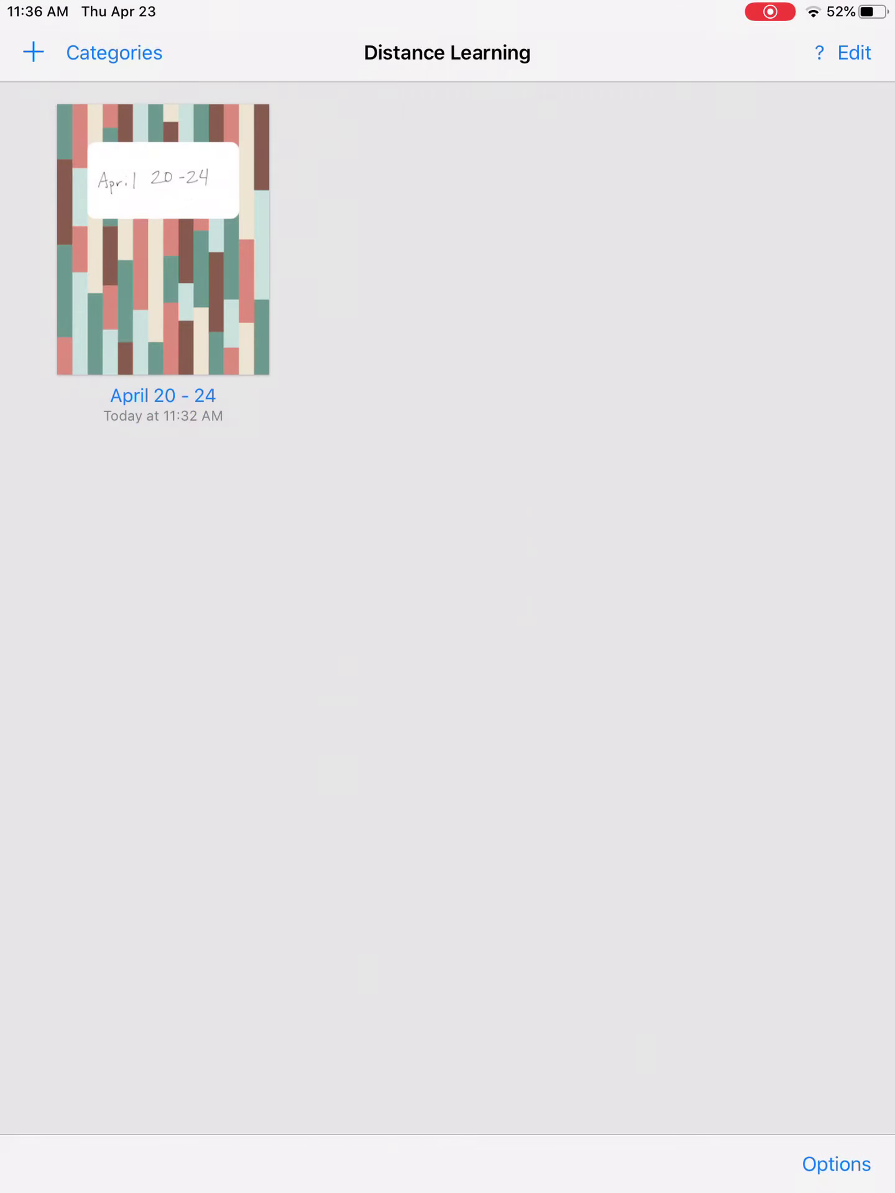
Open the April 20 - 24 notebook and jump to page 5 from the page thumbnails
click(163, 239)
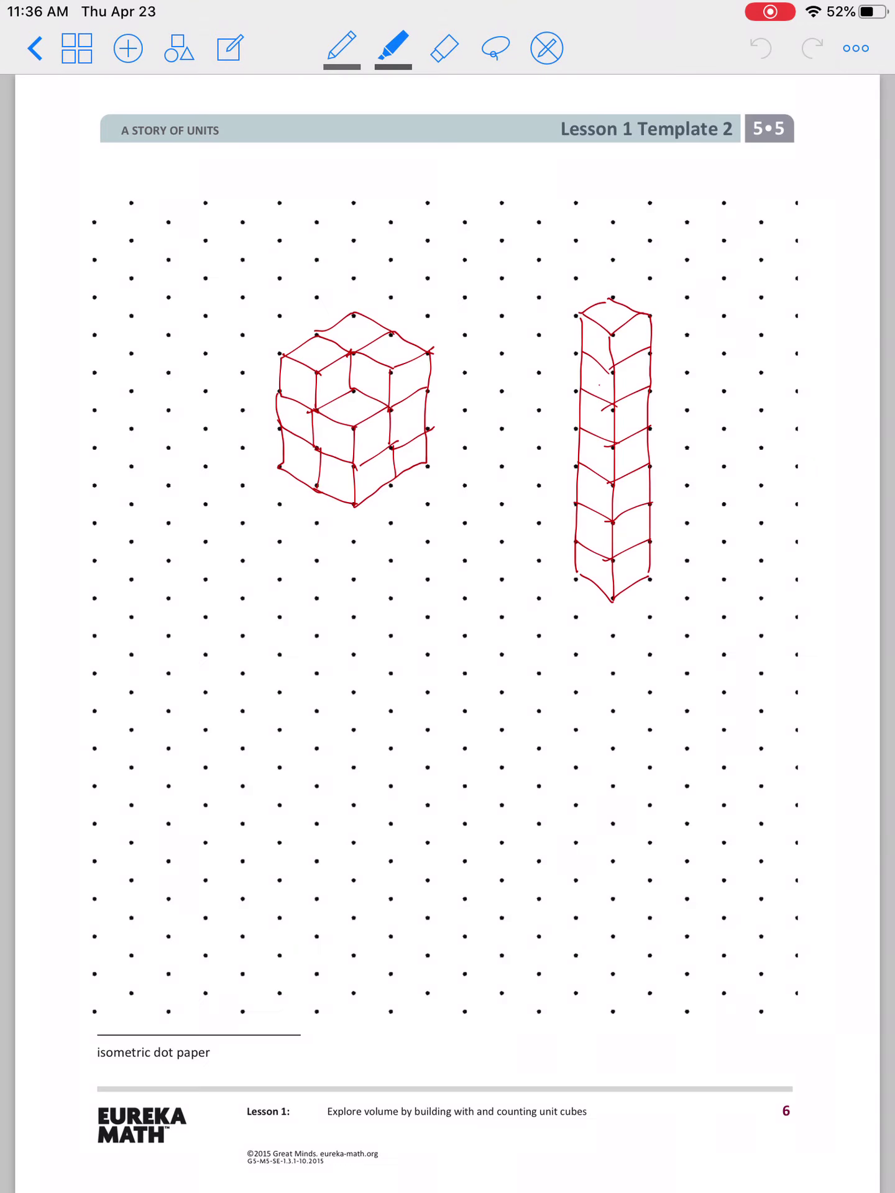
click(77, 47)
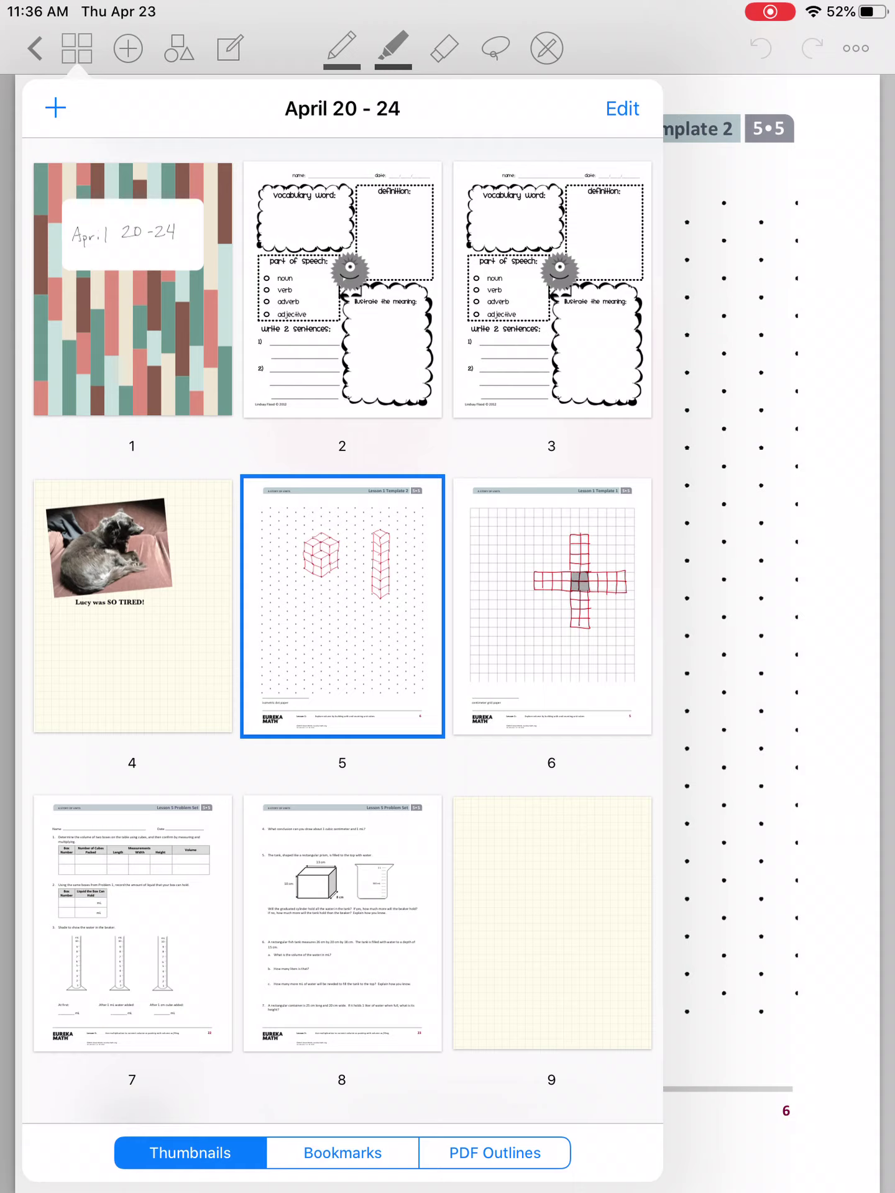
click(342, 606)
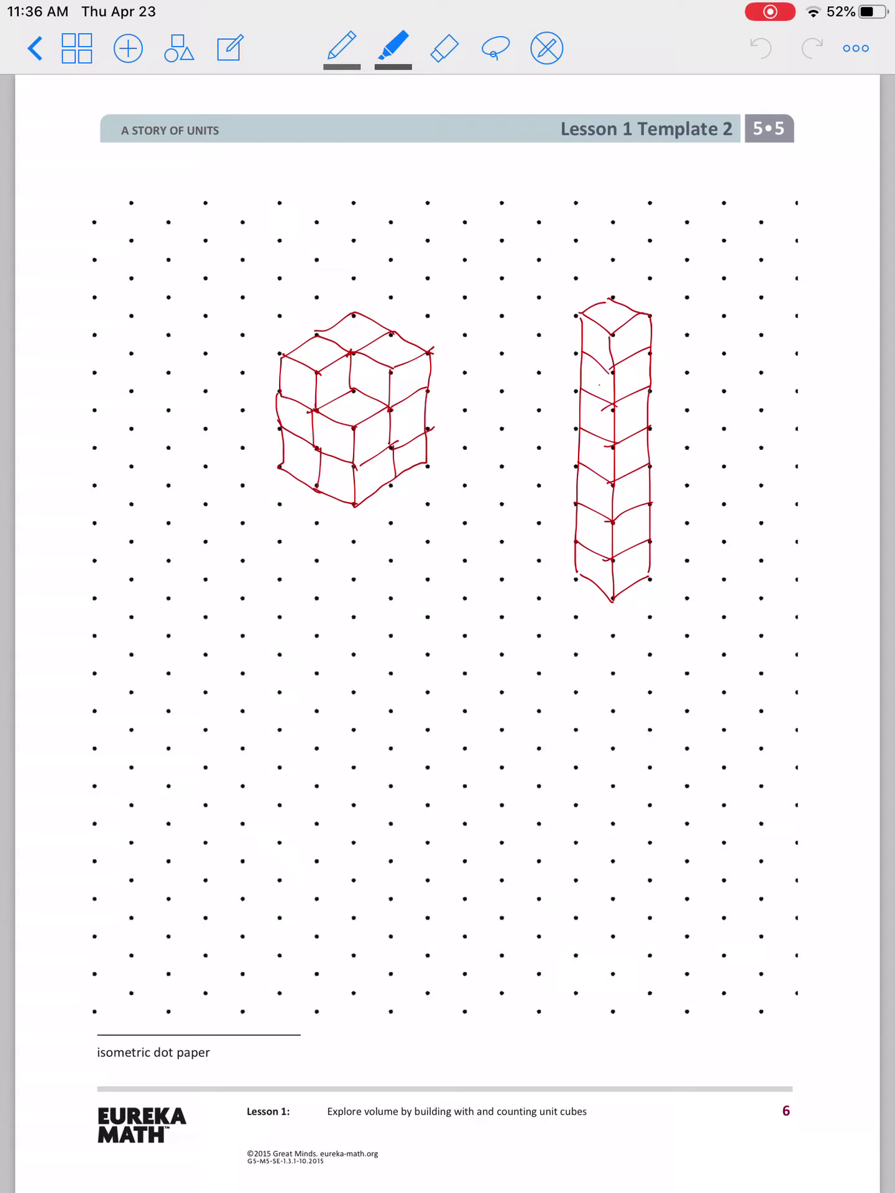
Choose Export All Pages for April 20 - 24 and confirm the PDF format
click(856, 48)
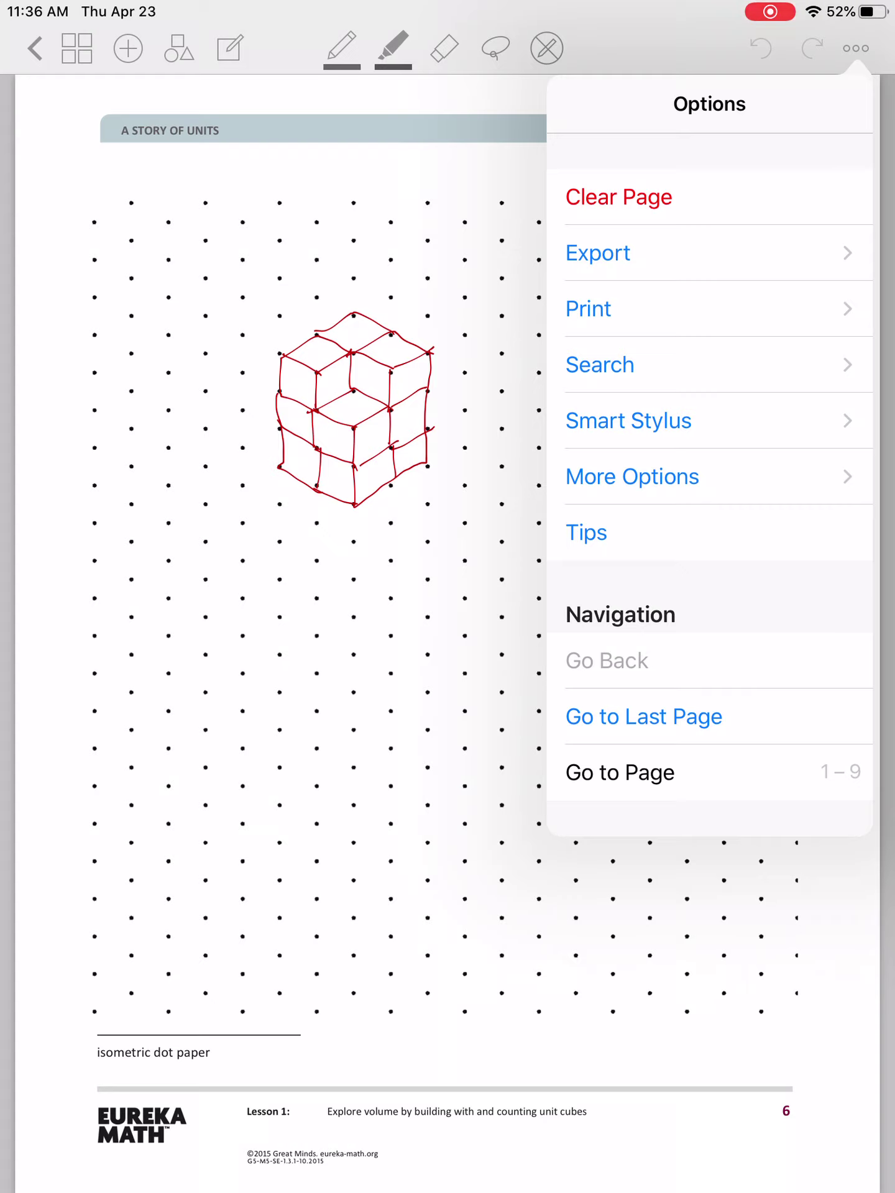
click(598, 252)
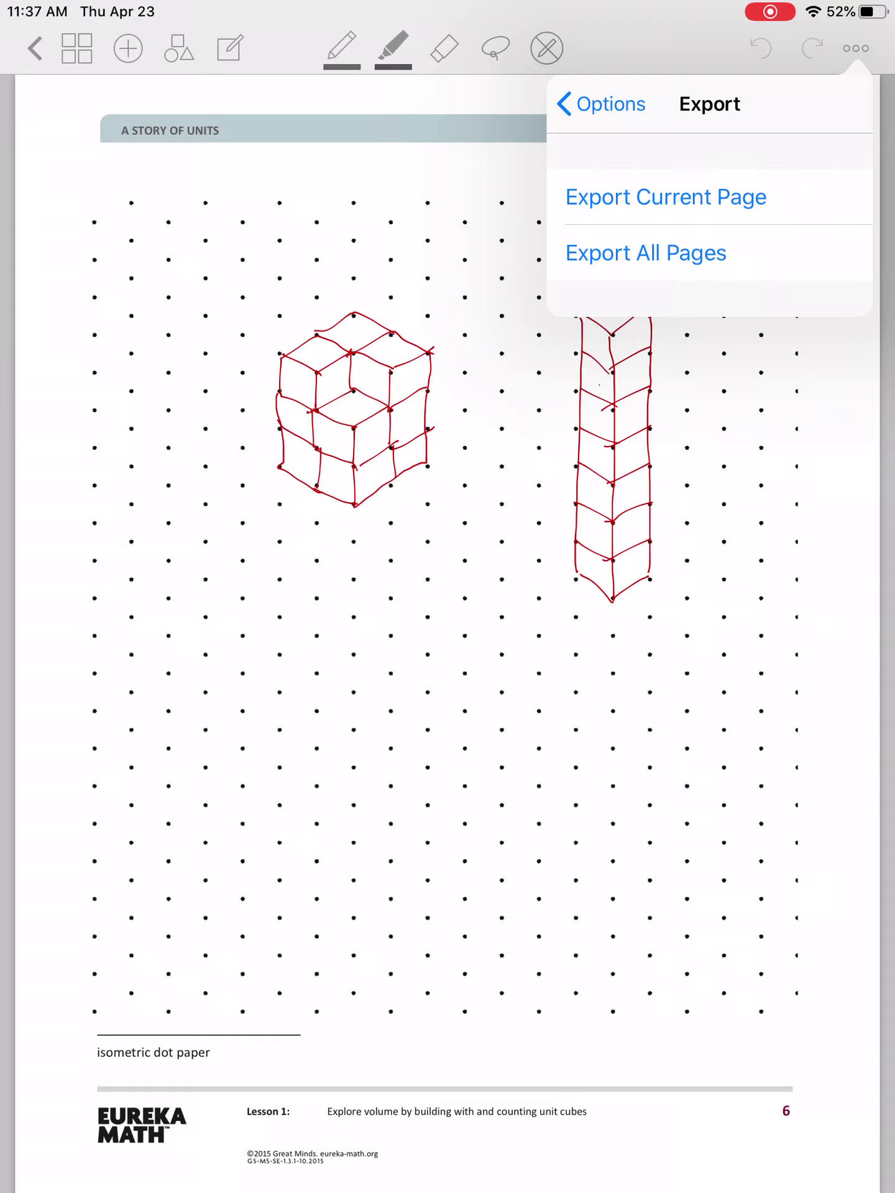
click(646, 252)
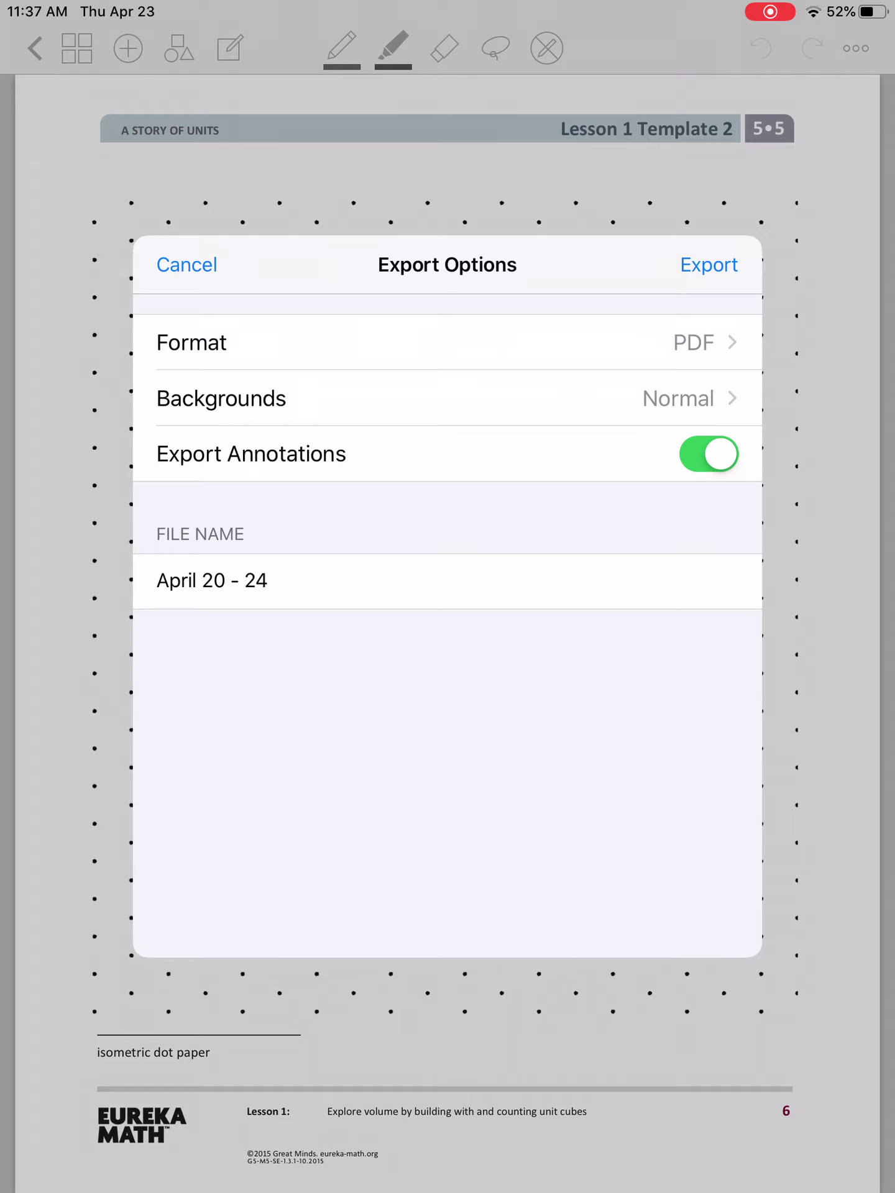
click(373, 341)
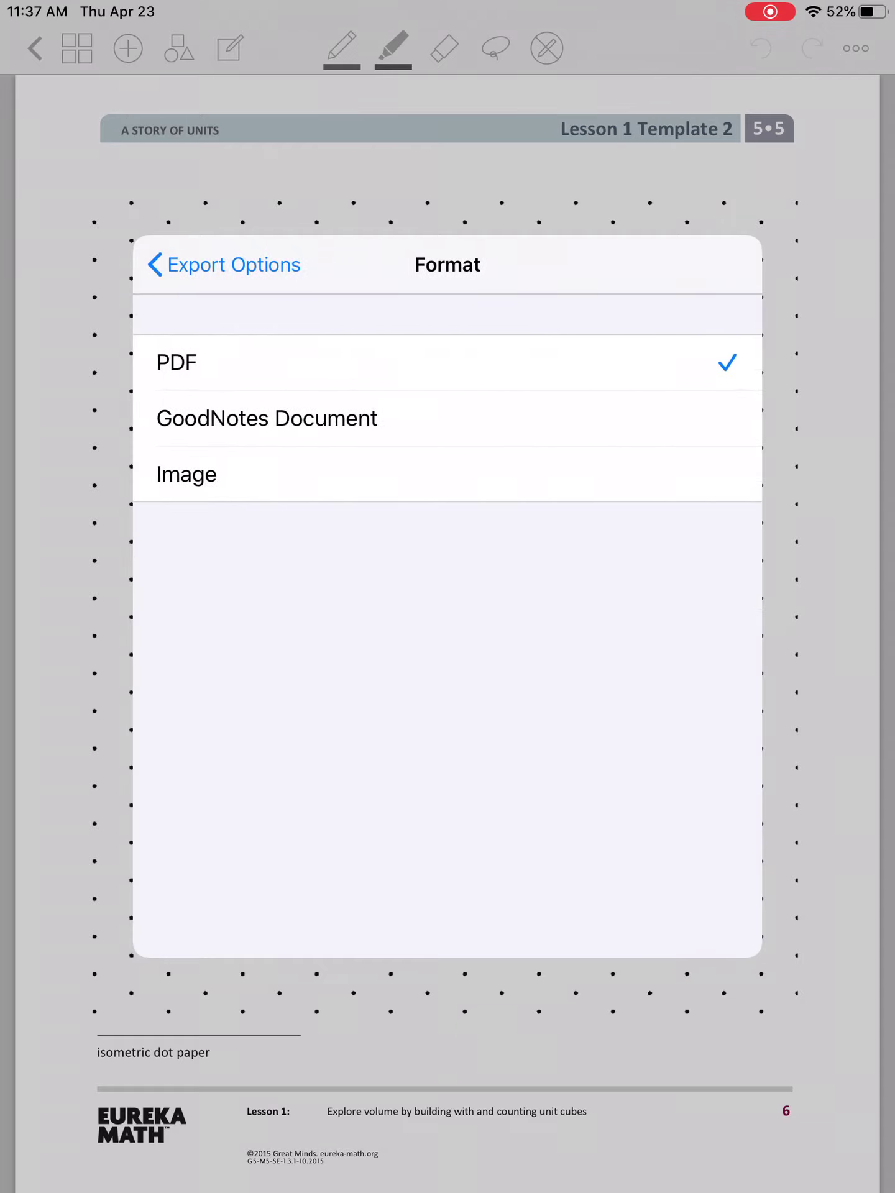
click(223, 265)
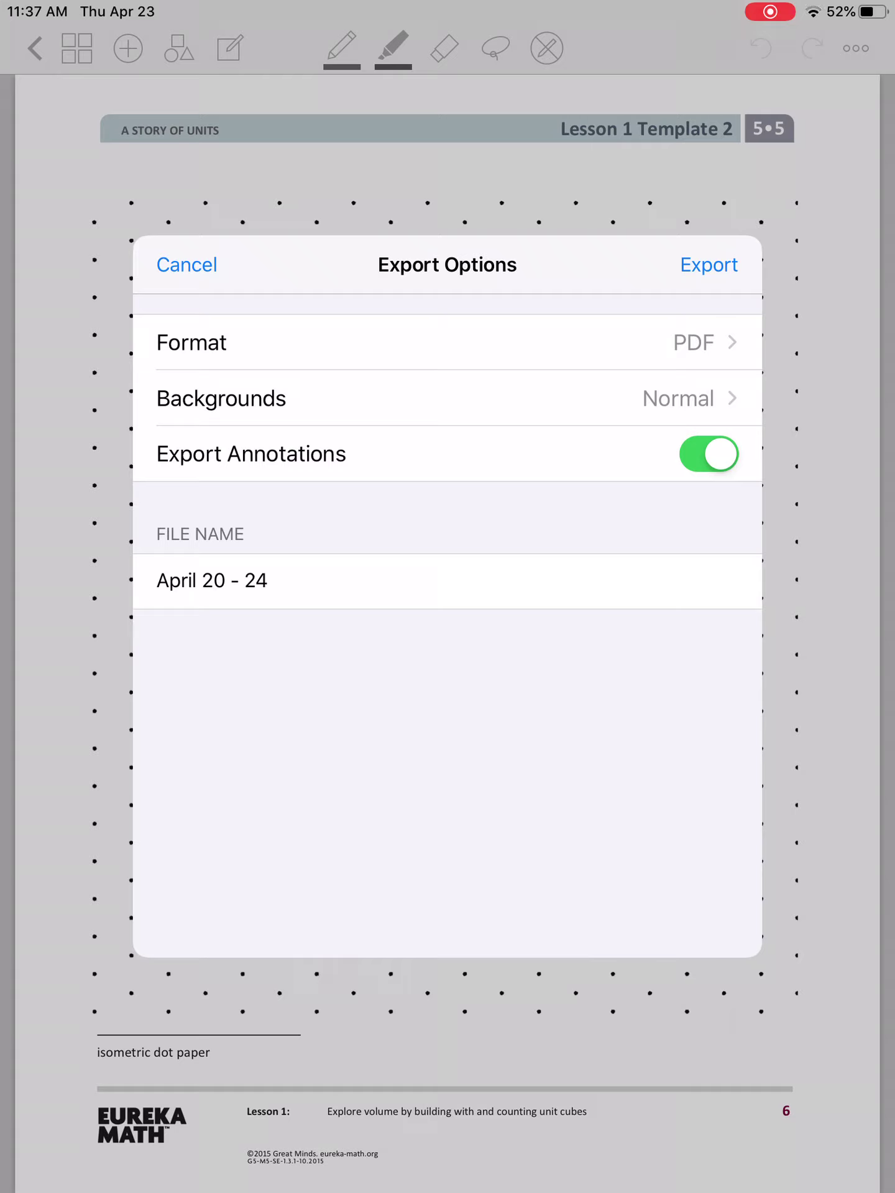
Export the April 20 - 24 PDF and send it to an external app
click(709, 264)
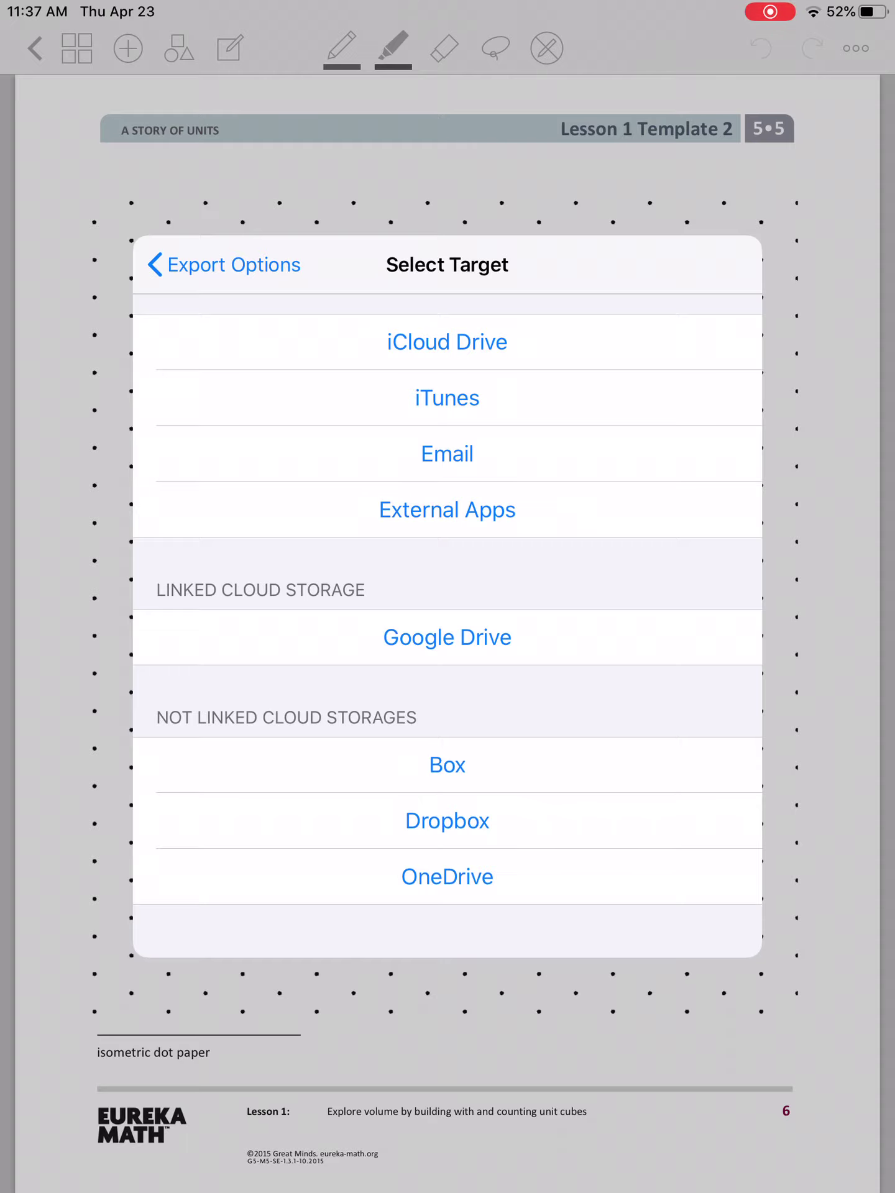
click(448, 638)
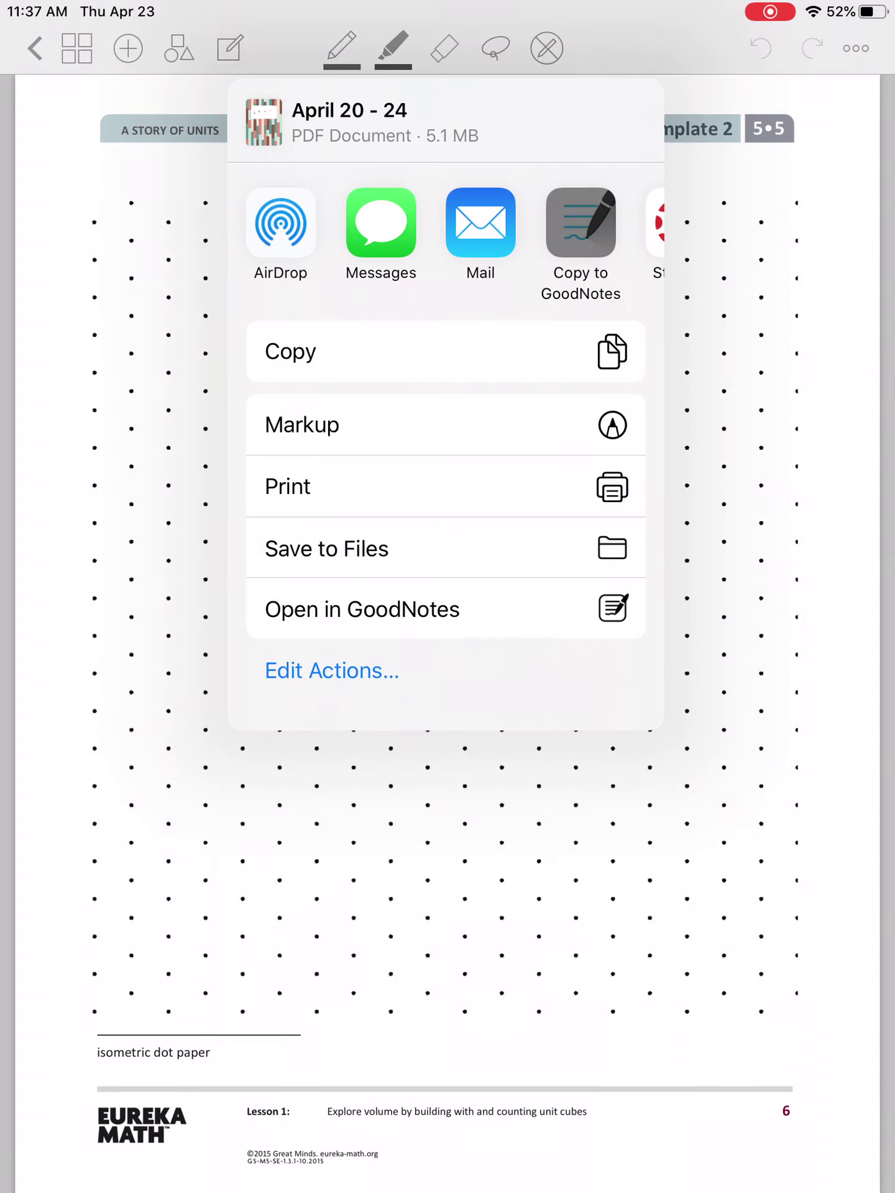
drag(581, 223, 403, 224)
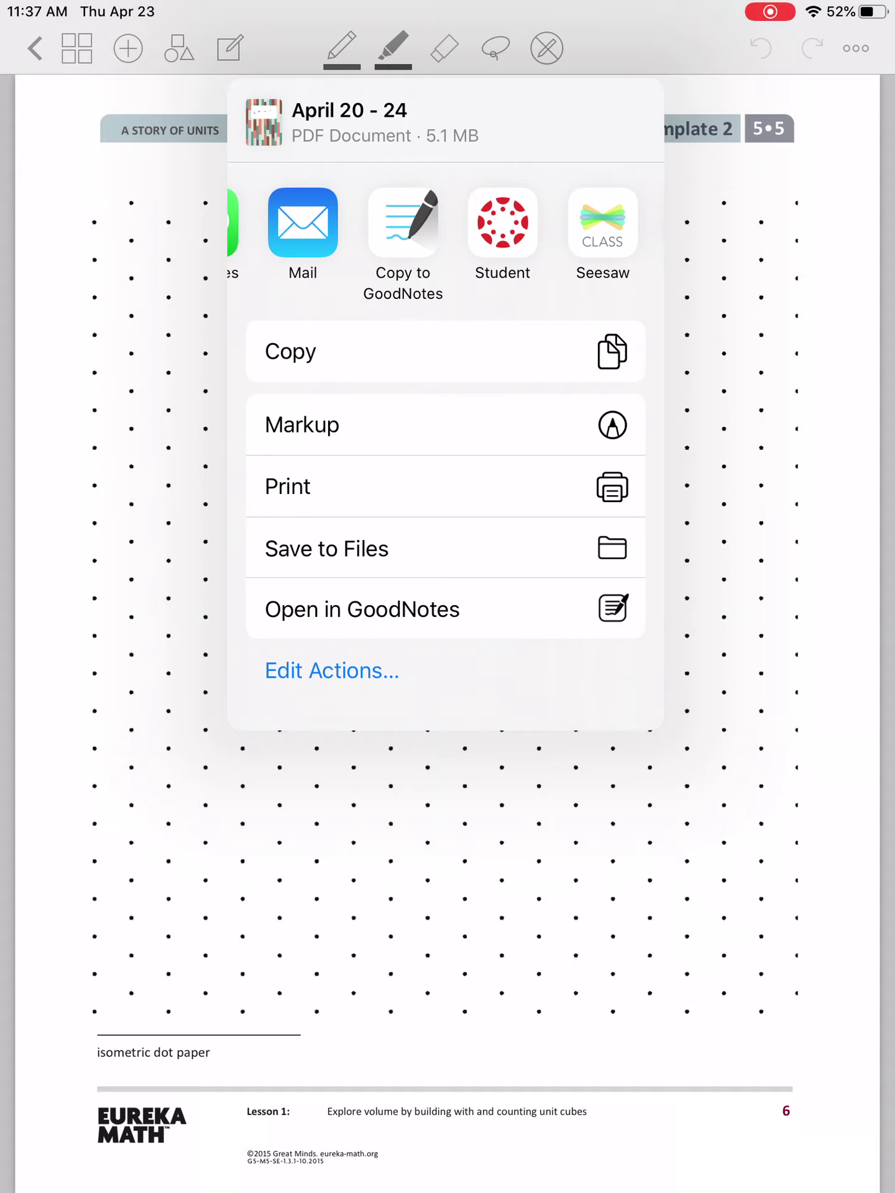
scroll(445, 242, right, 2)
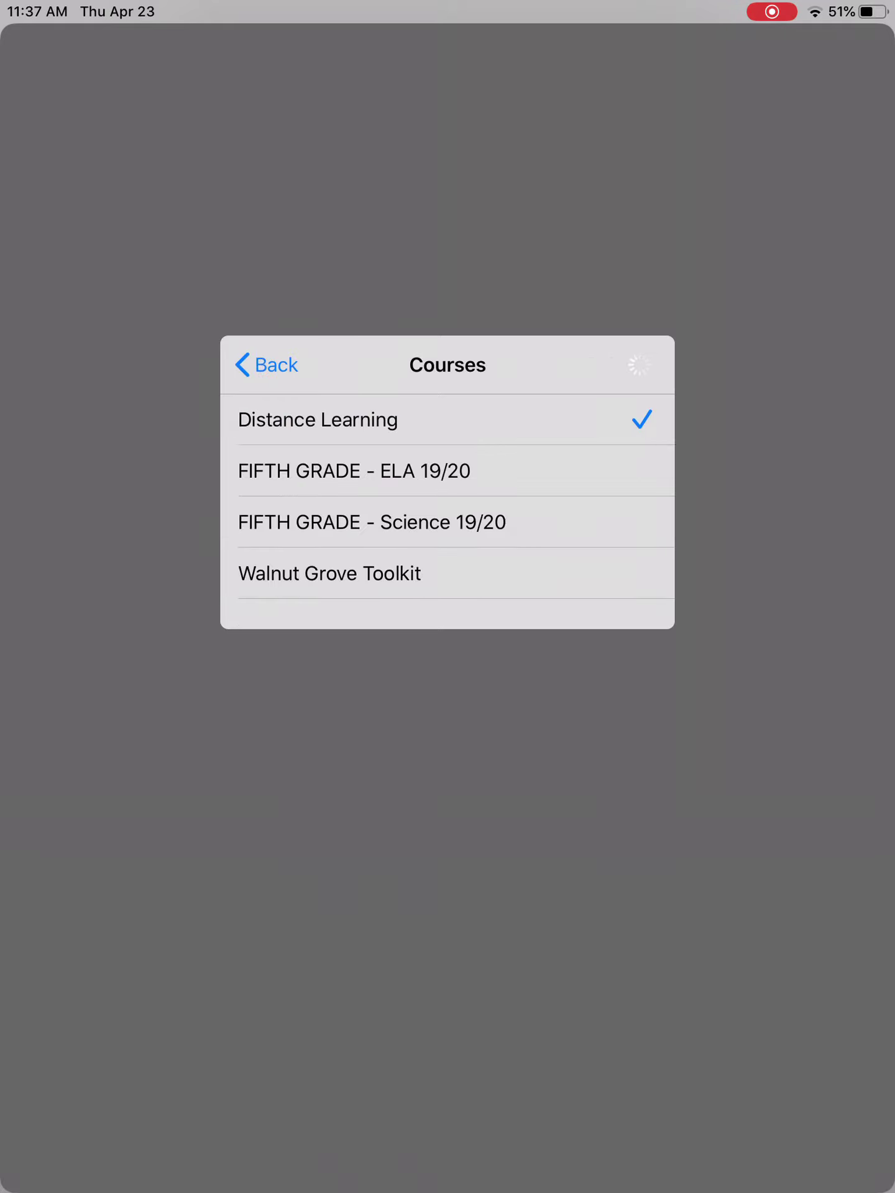
Select Distance Learning as the submission course, hide the keyboard, and view the assignment list
click(274, 562)
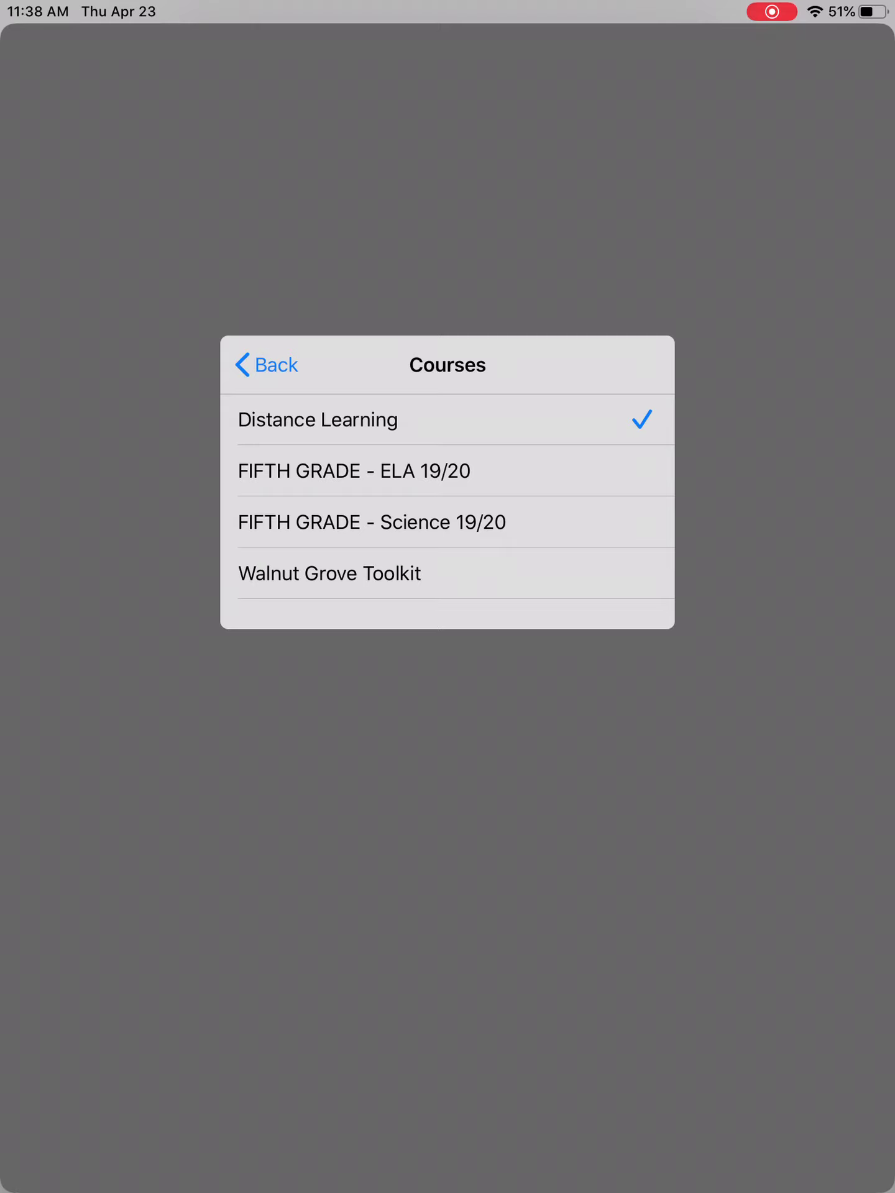
click(317, 420)
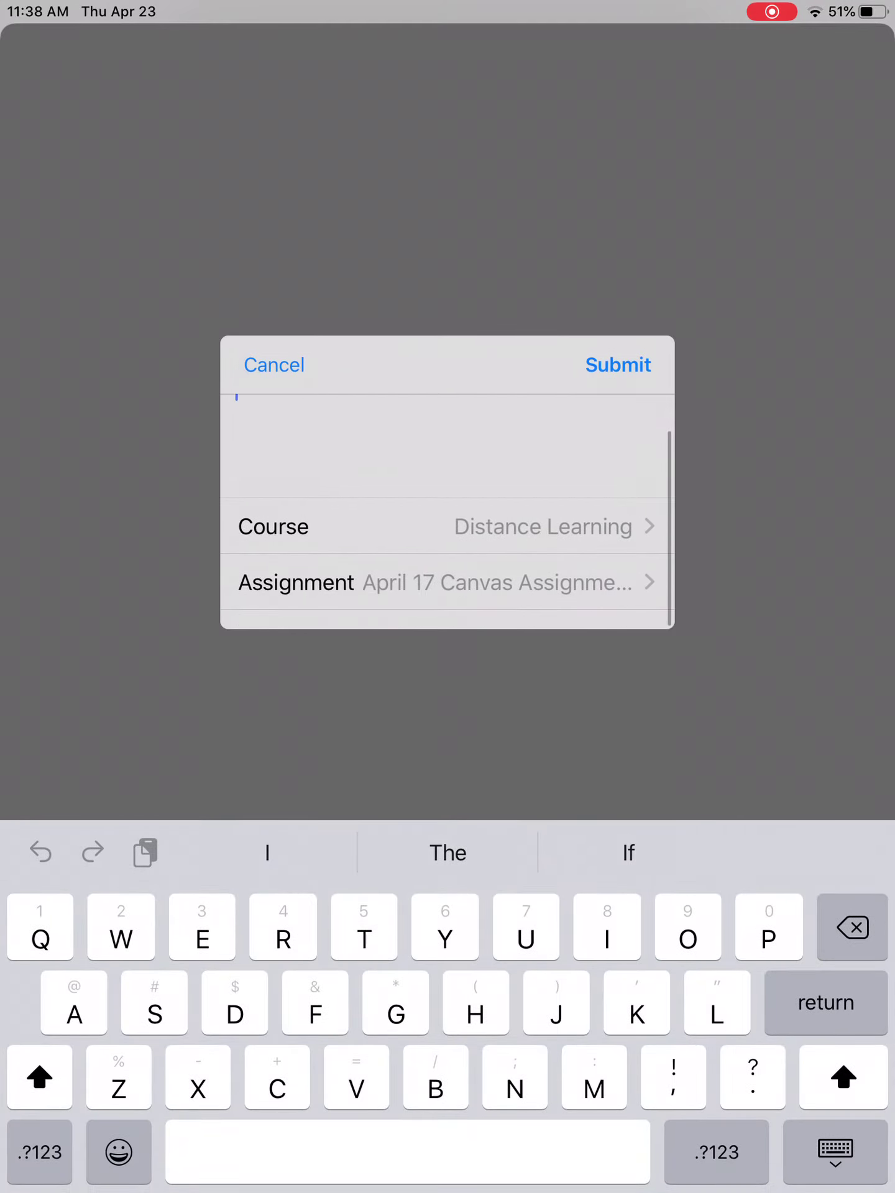
click(836, 1153)
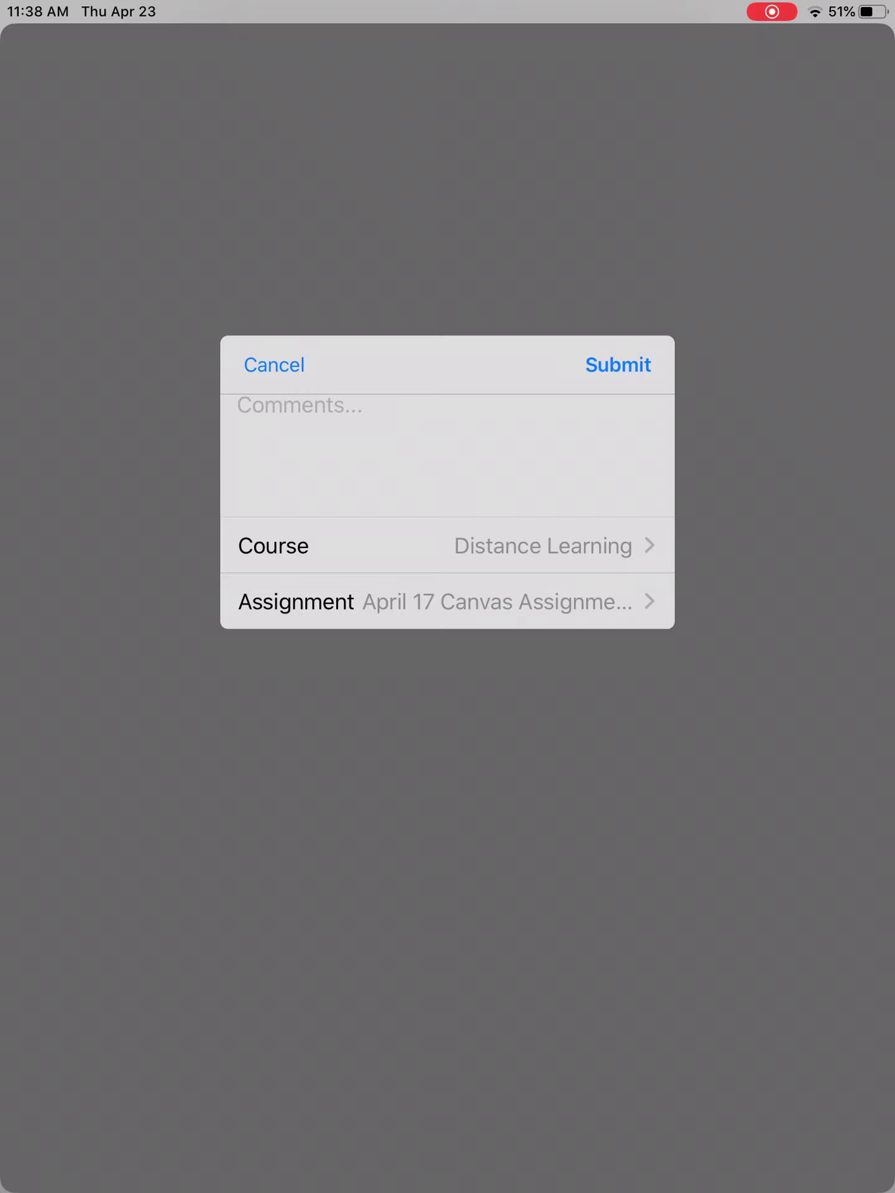
click(448, 601)
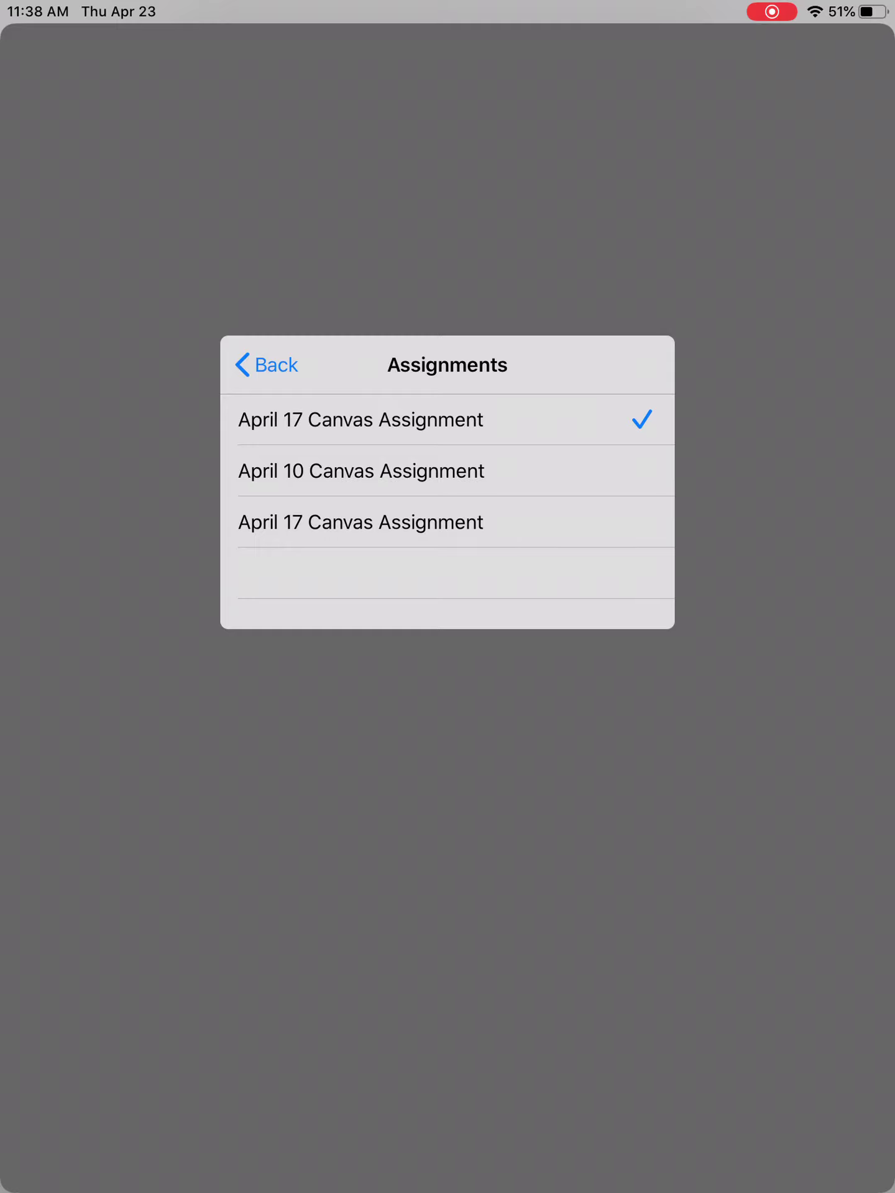
Keep April 17 Canvas Assignment selected and return to the submission form
click(266, 364)
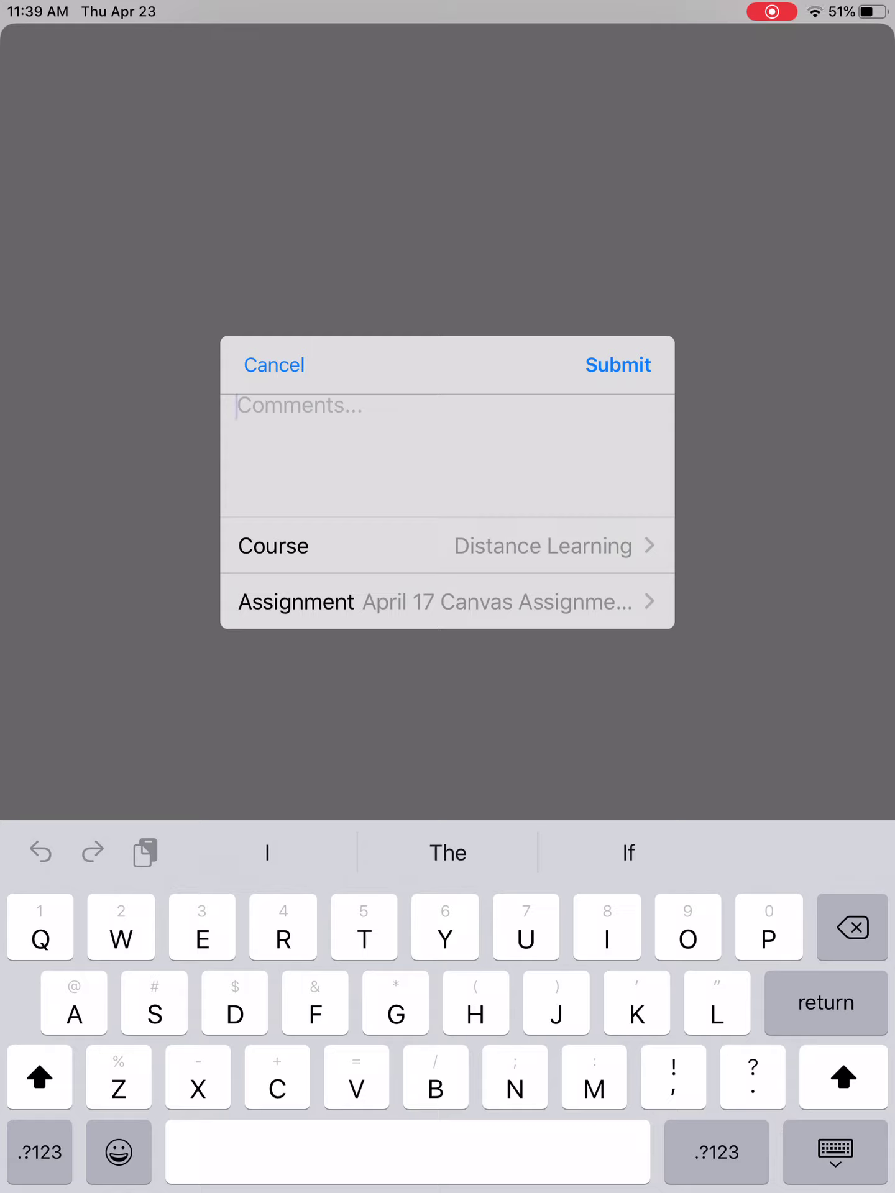
Submit the PDF to April 17 Canvas Assignment, then close the Distance Learning customization sheet
click(618, 365)
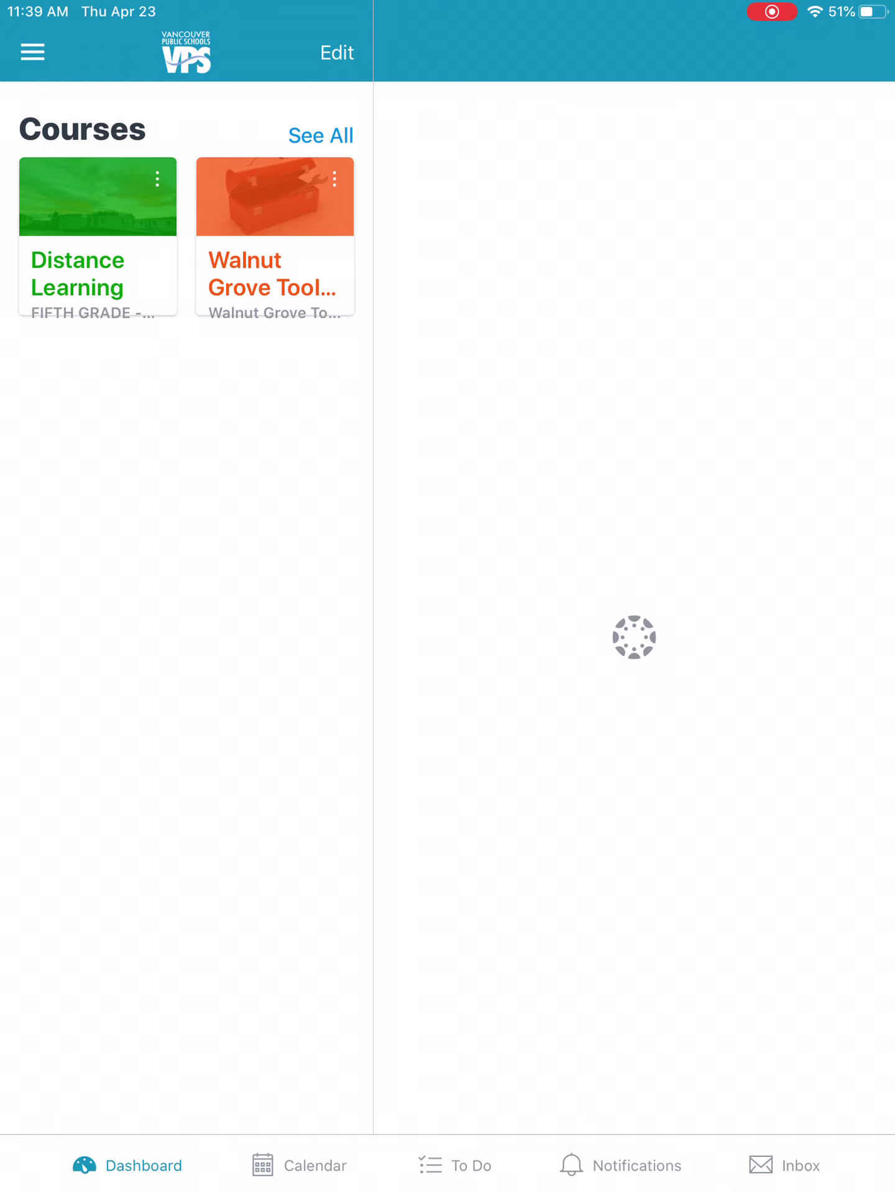
click(157, 178)
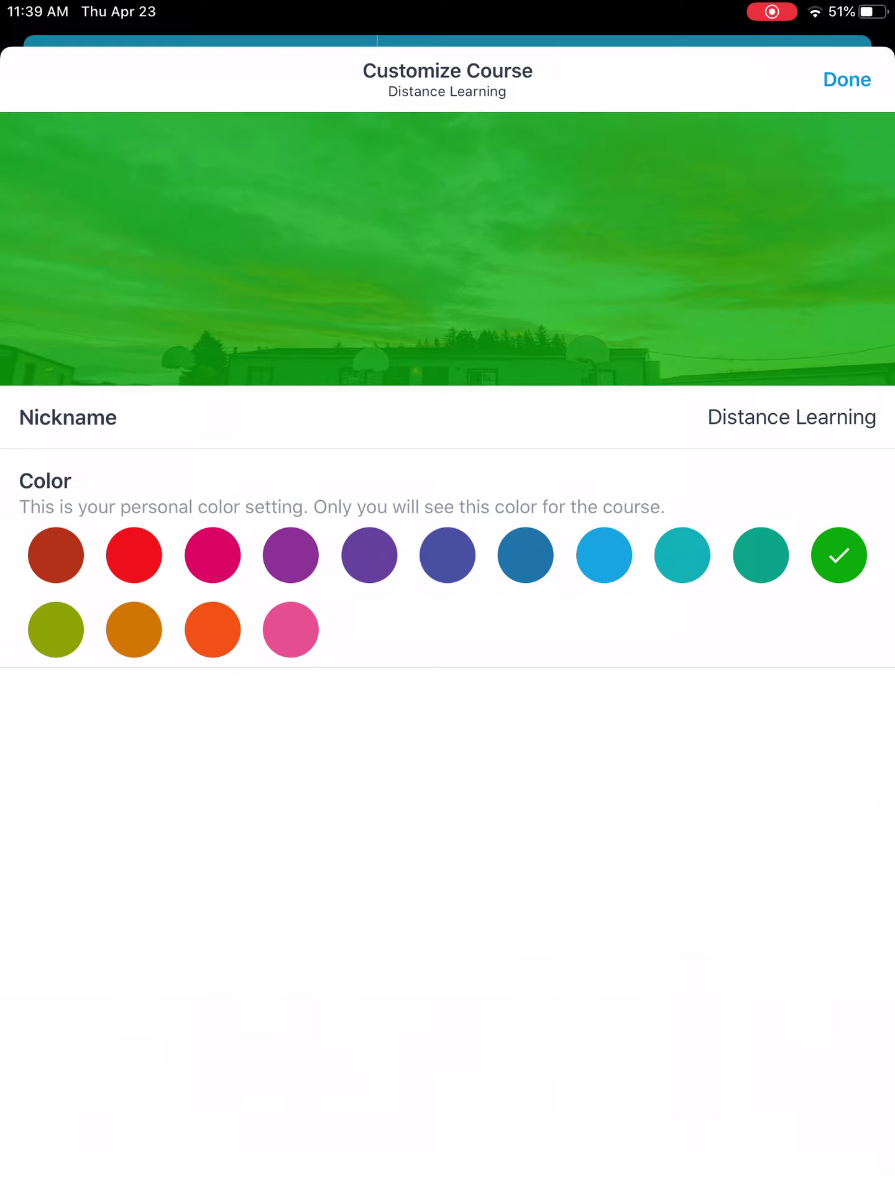
click(846, 79)
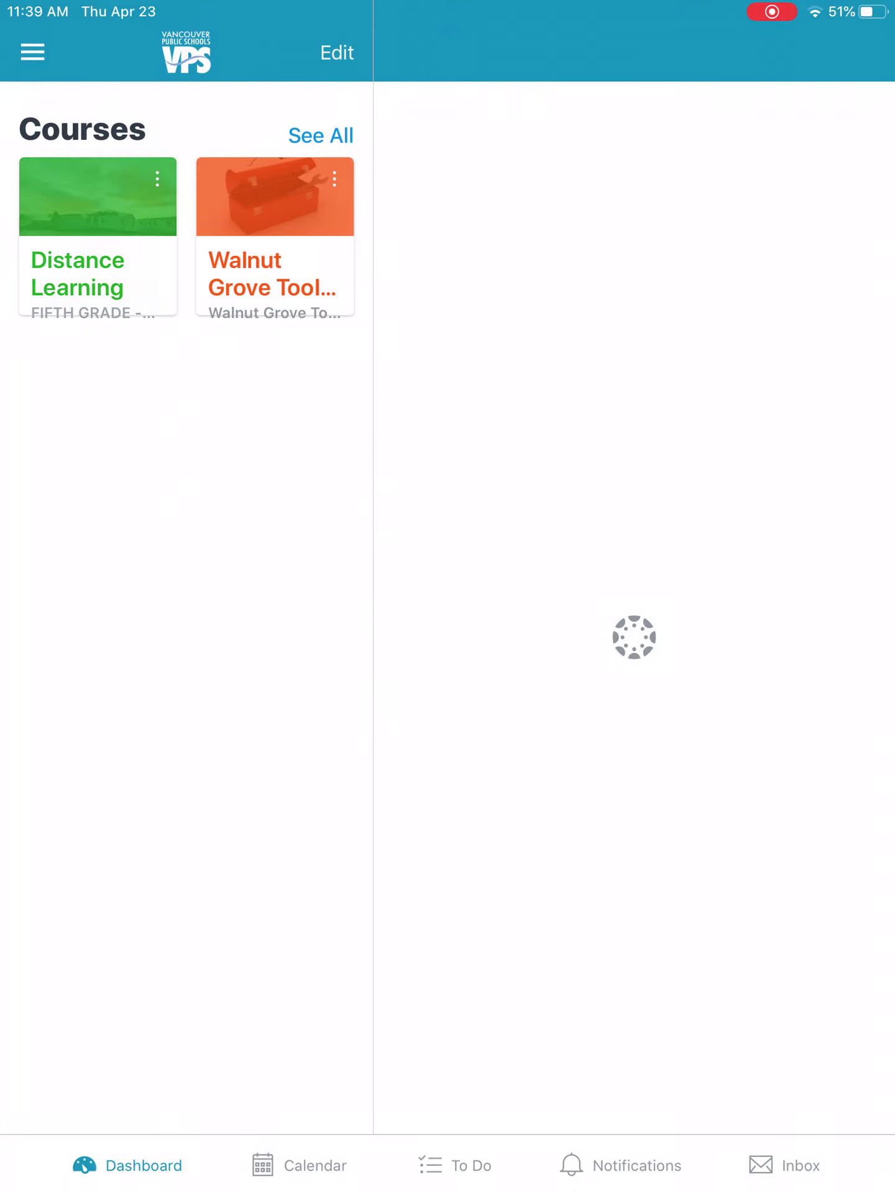
Open April 17 Canvas Assignment under Distance Learning's Assignments and refresh its submission details
click(98, 239)
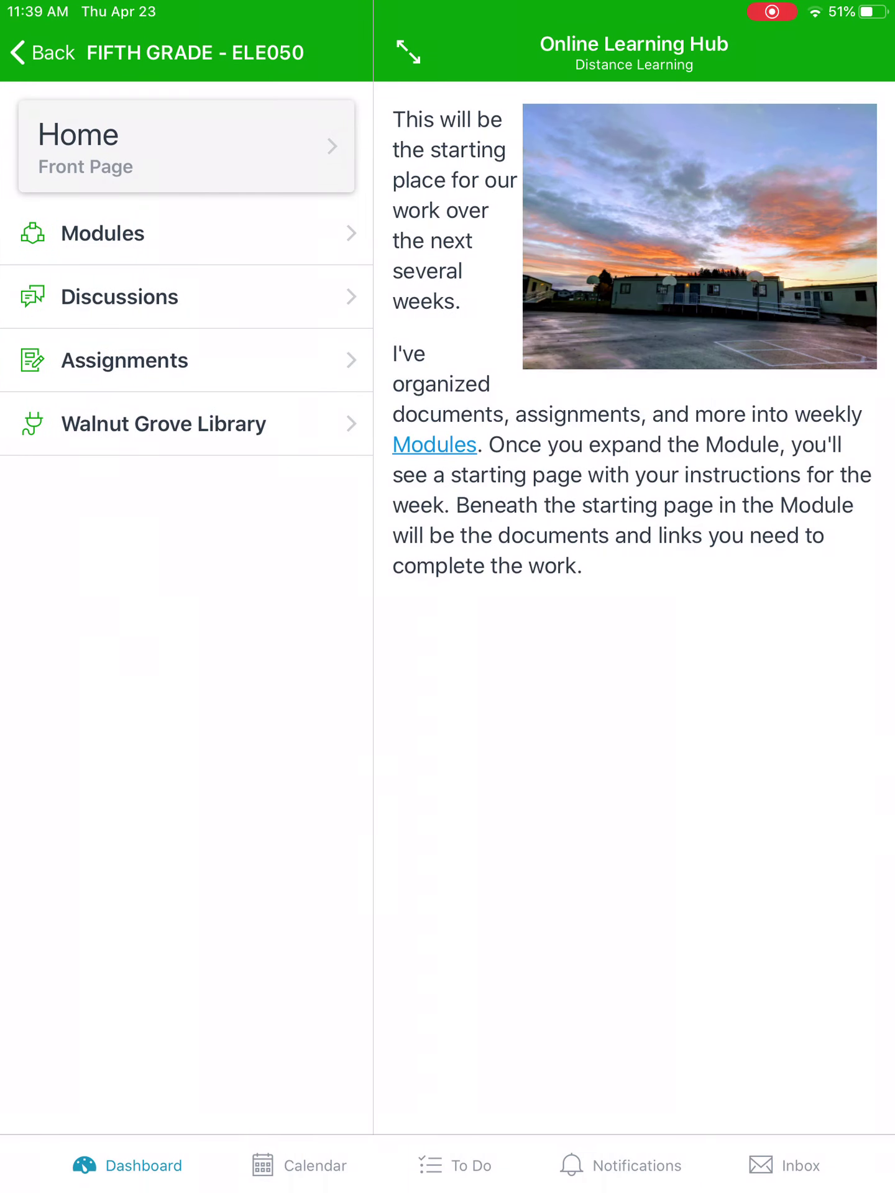
click(124, 361)
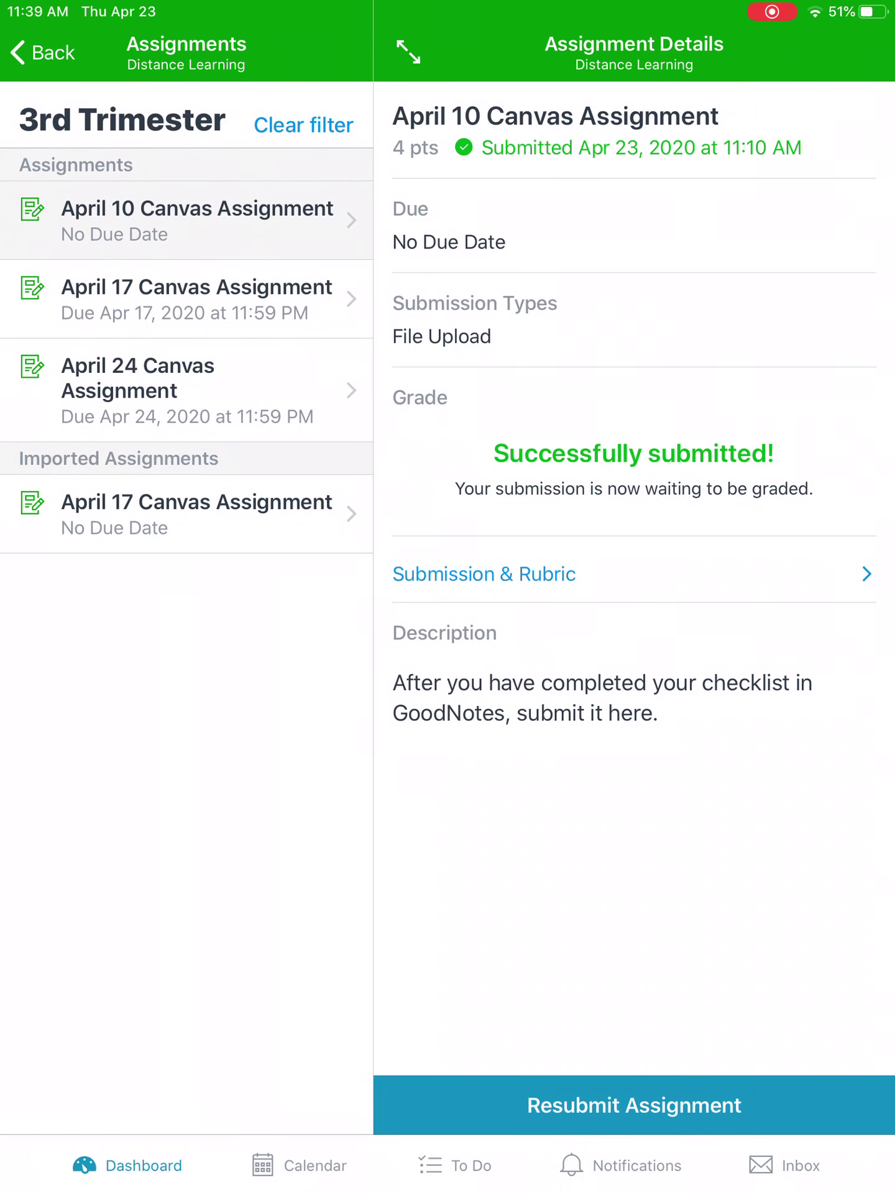
click(197, 514)
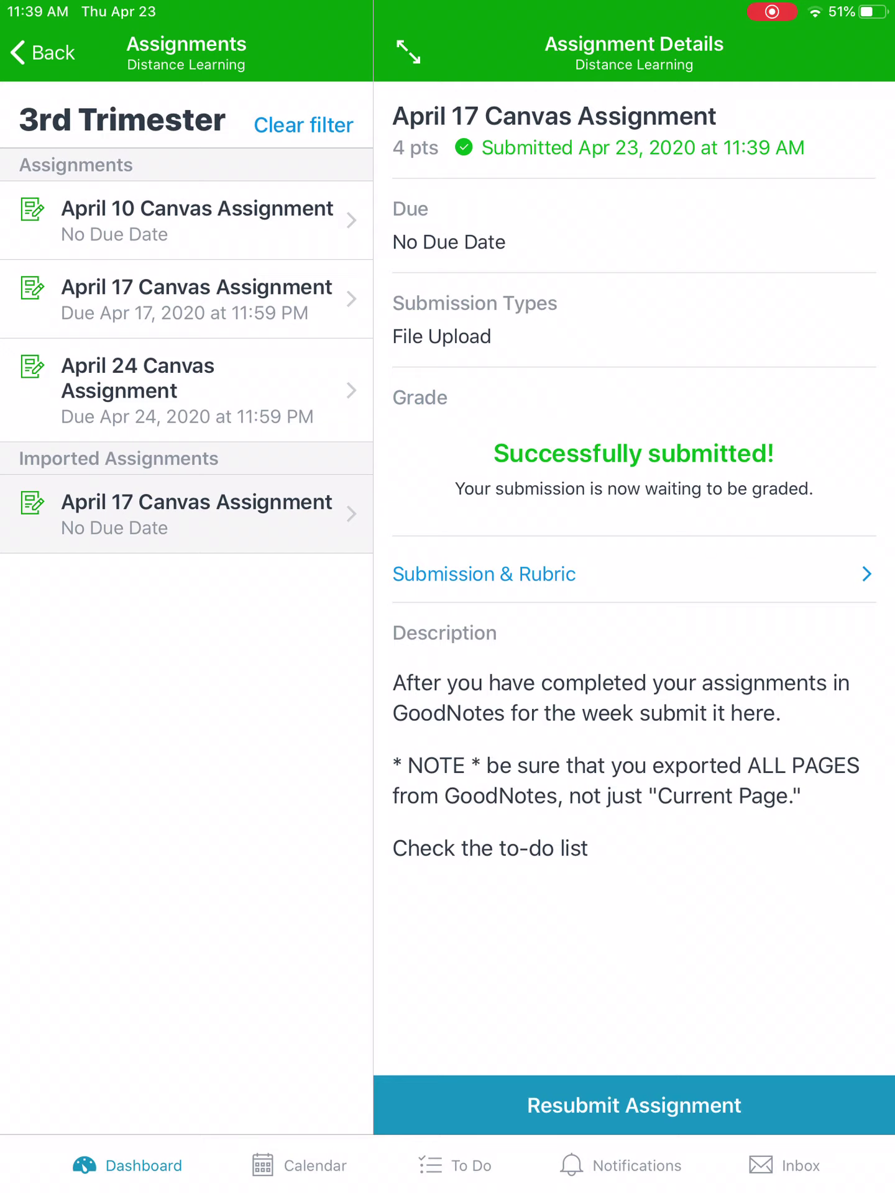
drag(634, 372, 634, 560)
click(486, 574)
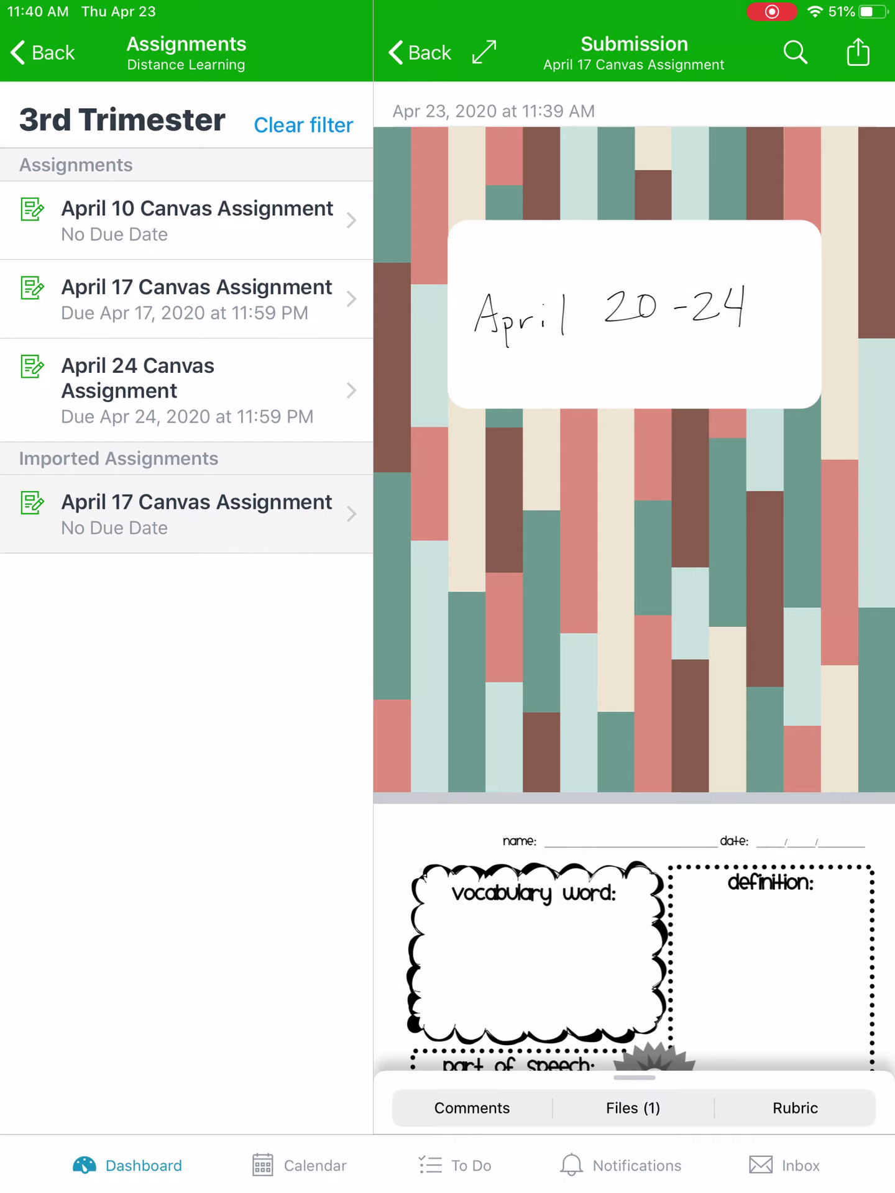
click(484, 52)
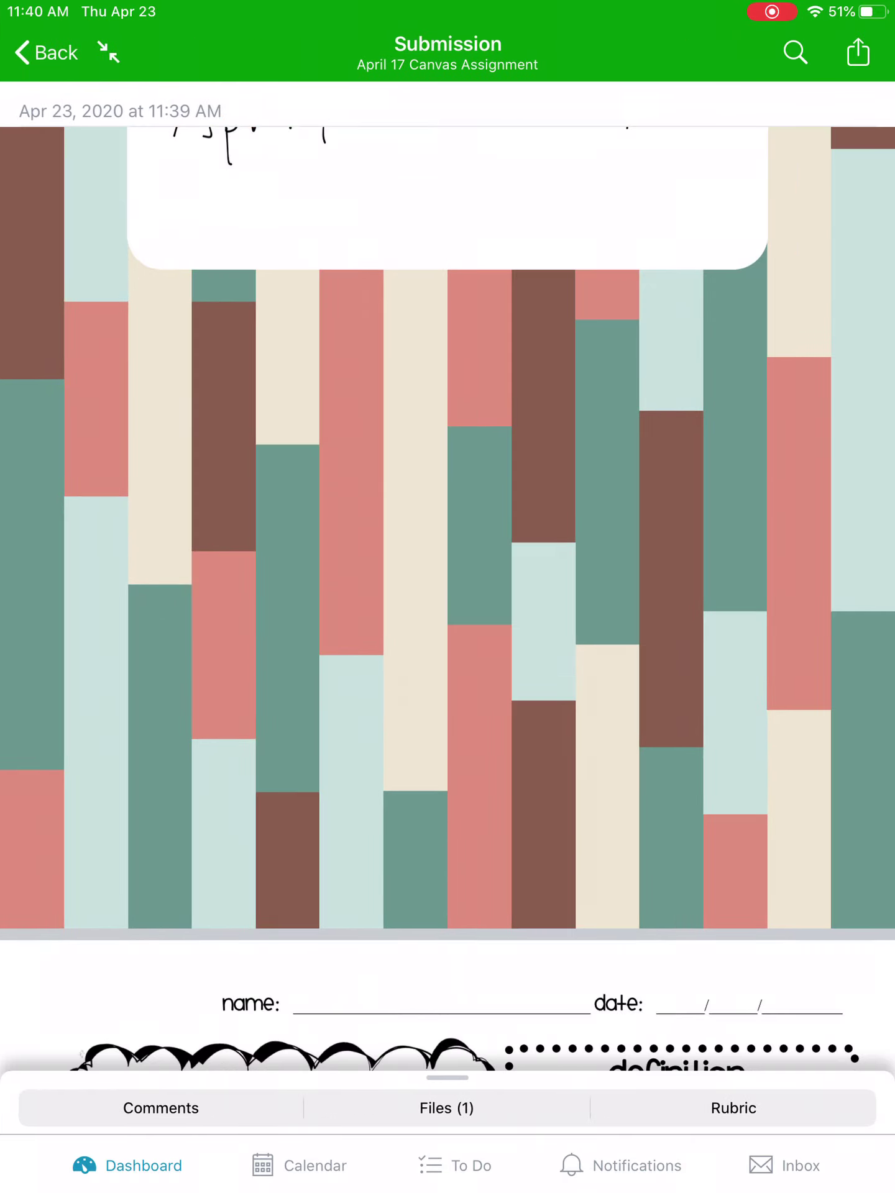
scroll(448, 559, down, 5)
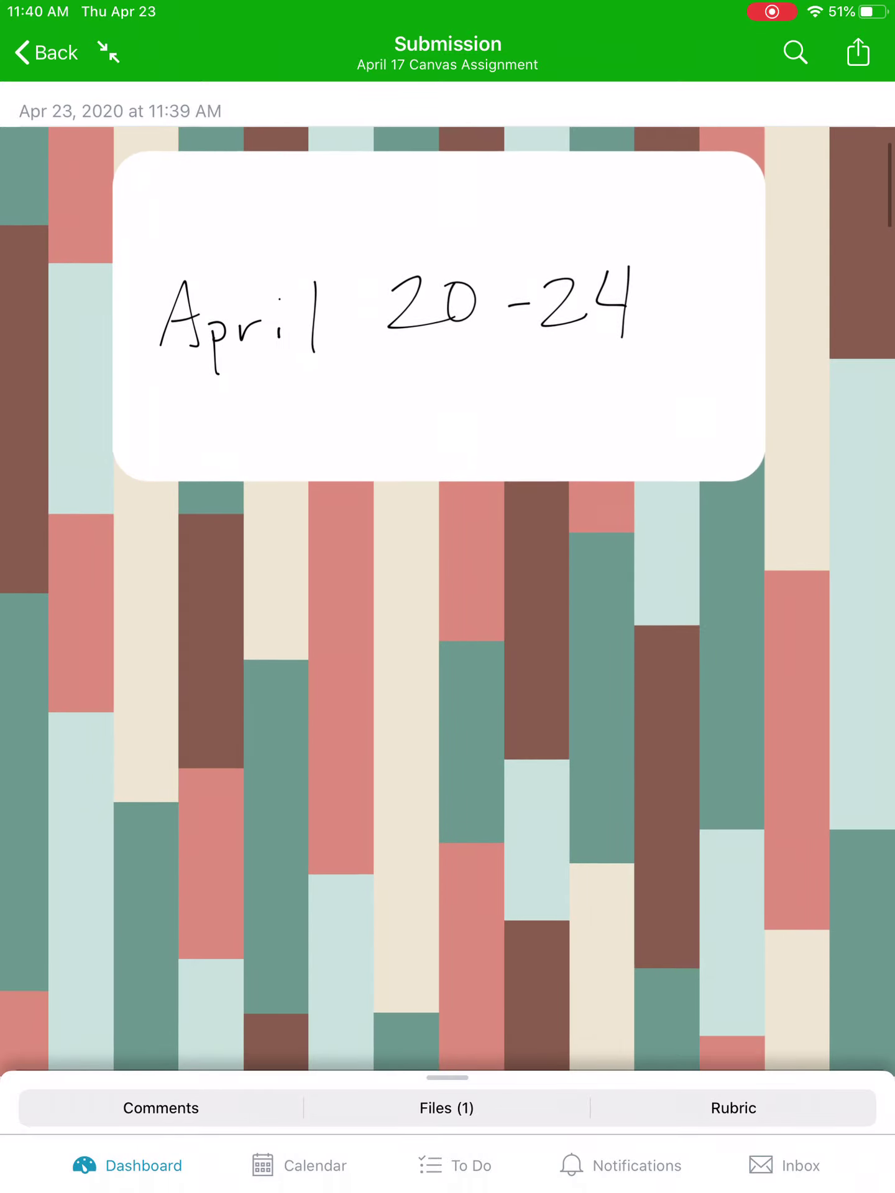
scroll(448, 596, down, 5)
scroll(448, 596, down, 5)
scroll(447, 596, down, 5)
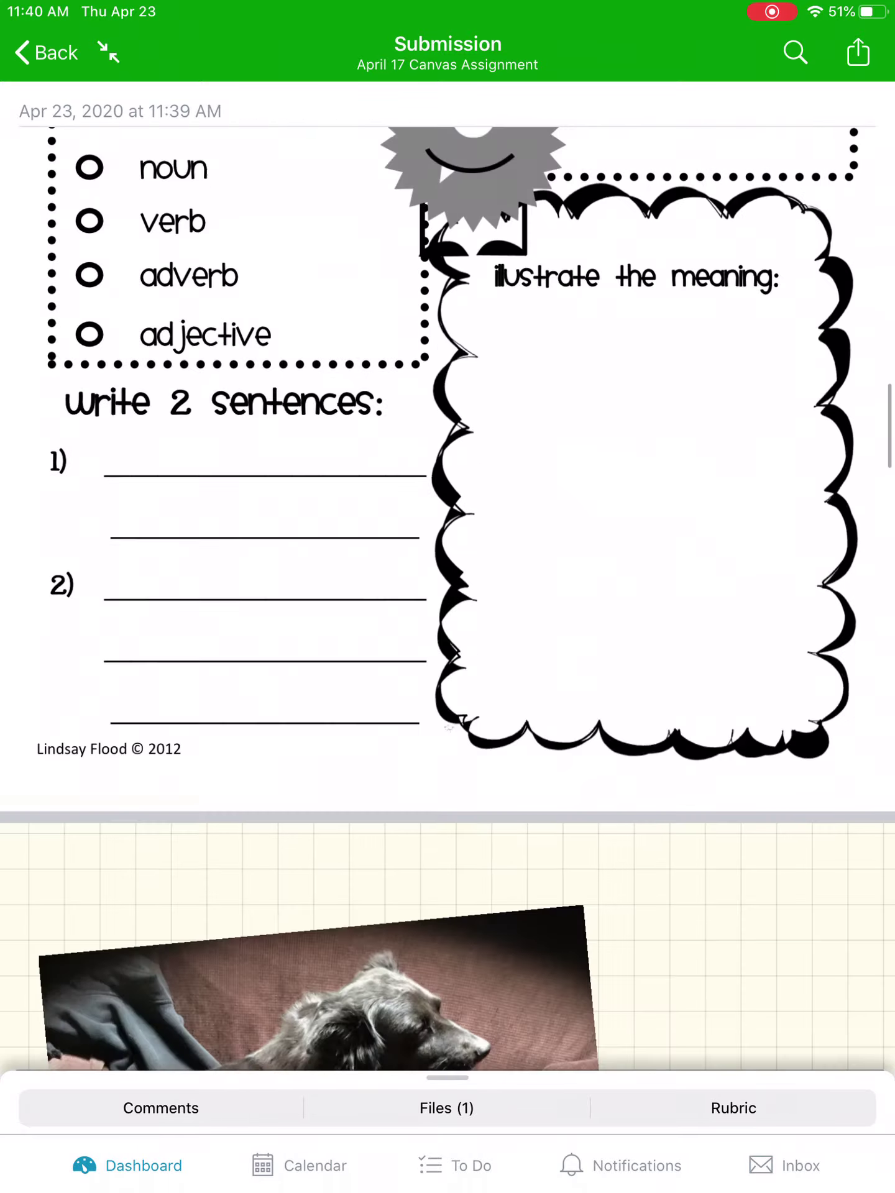
scroll(448, 597, down, 5)
scroll(448, 596, down, 5)
scroll(447, 597, down, 5)
scroll(448, 597, down, 5)
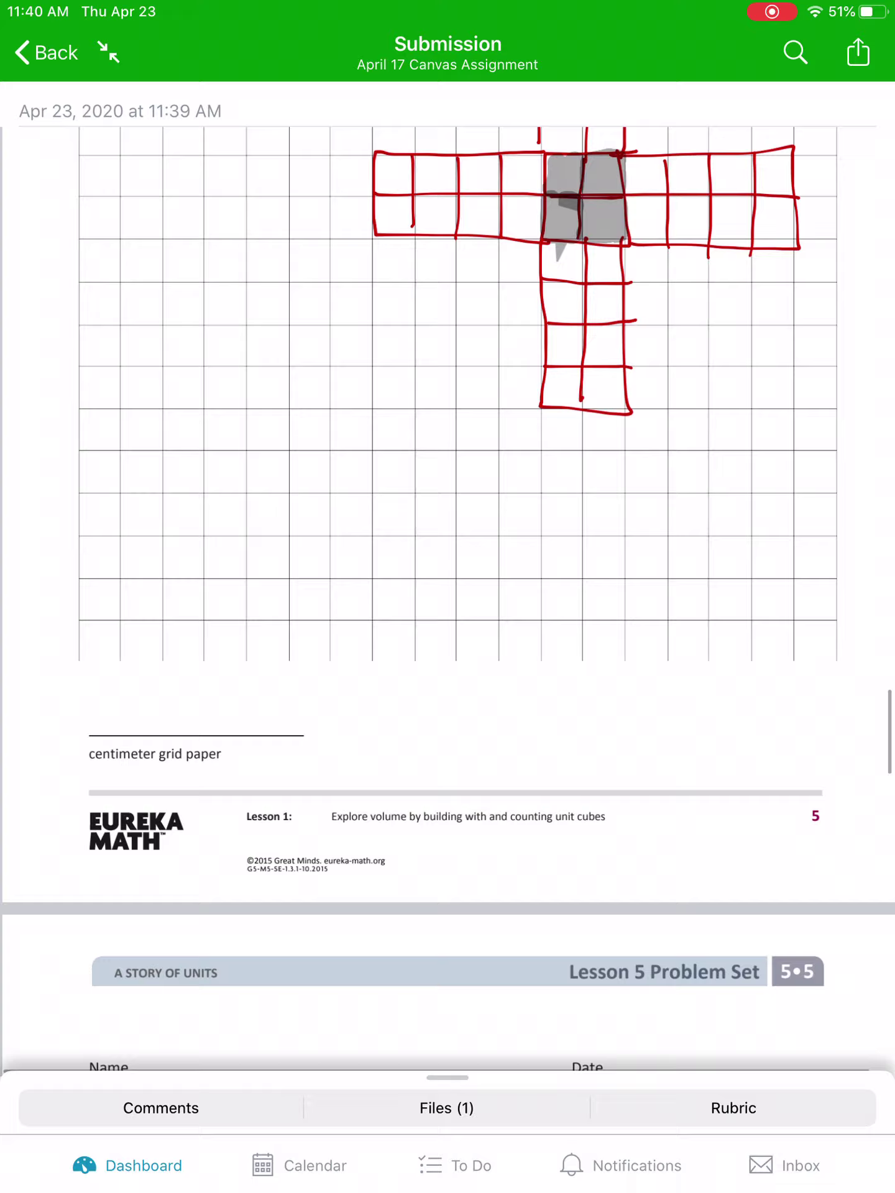
scroll(448, 597, down, 5)
scroll(448, 597, down, 2)
scroll(447, 596, down, 5)
scroll(447, 596, down, 5)
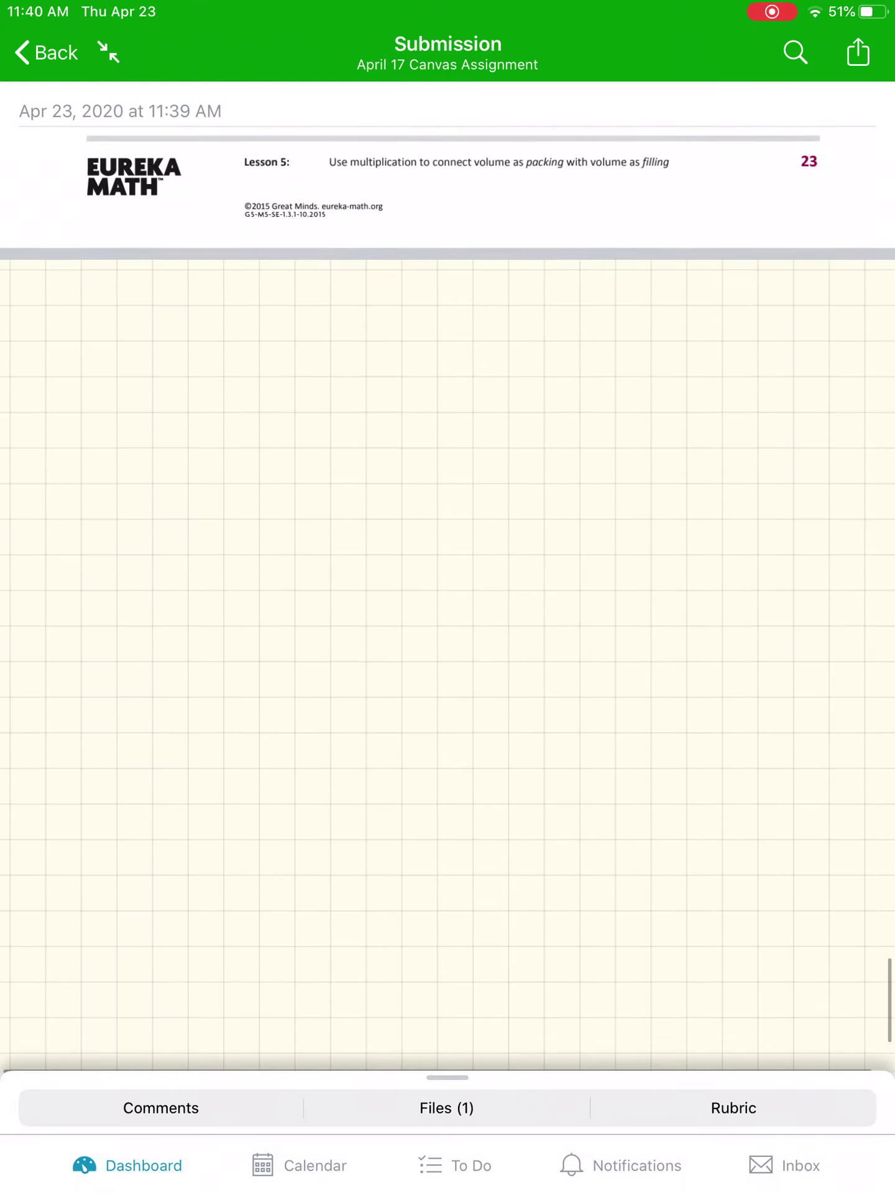
scroll(447, 598, down, 3)
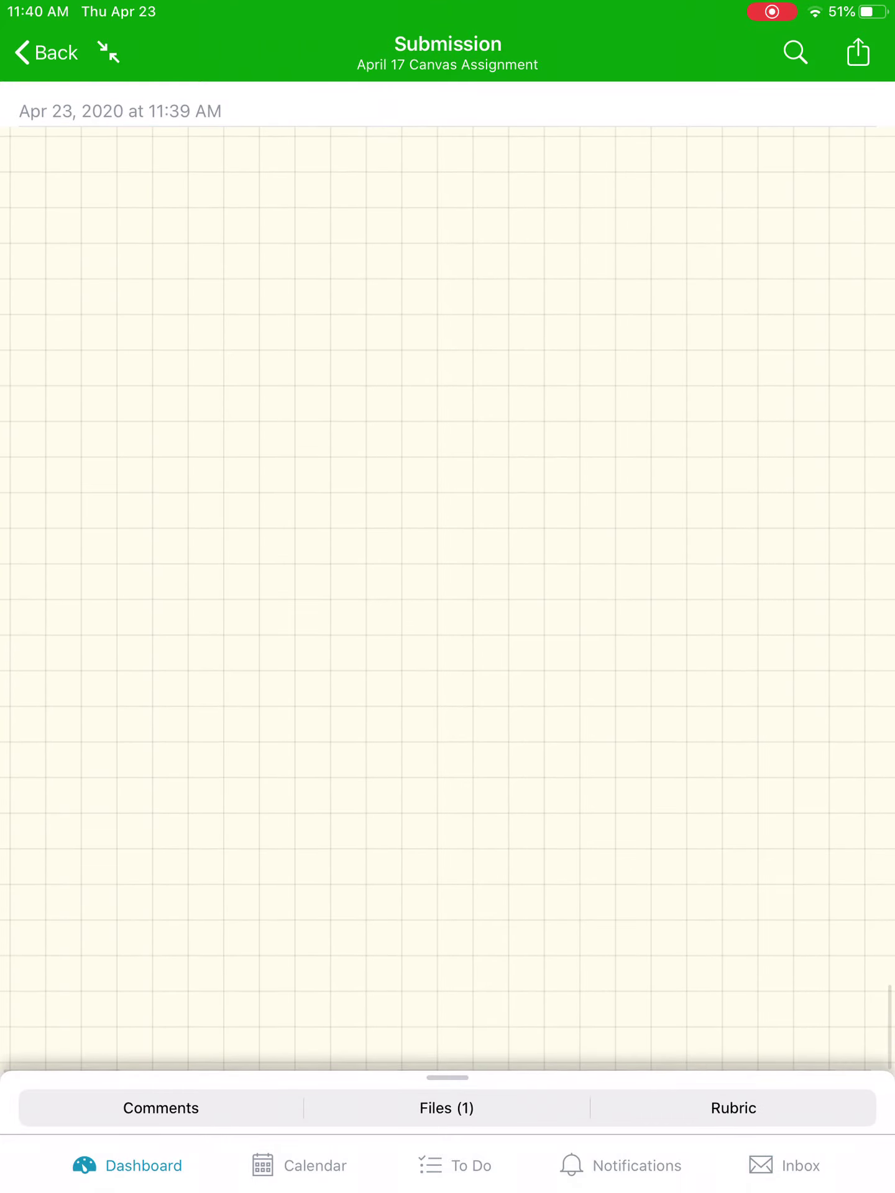
click(108, 52)
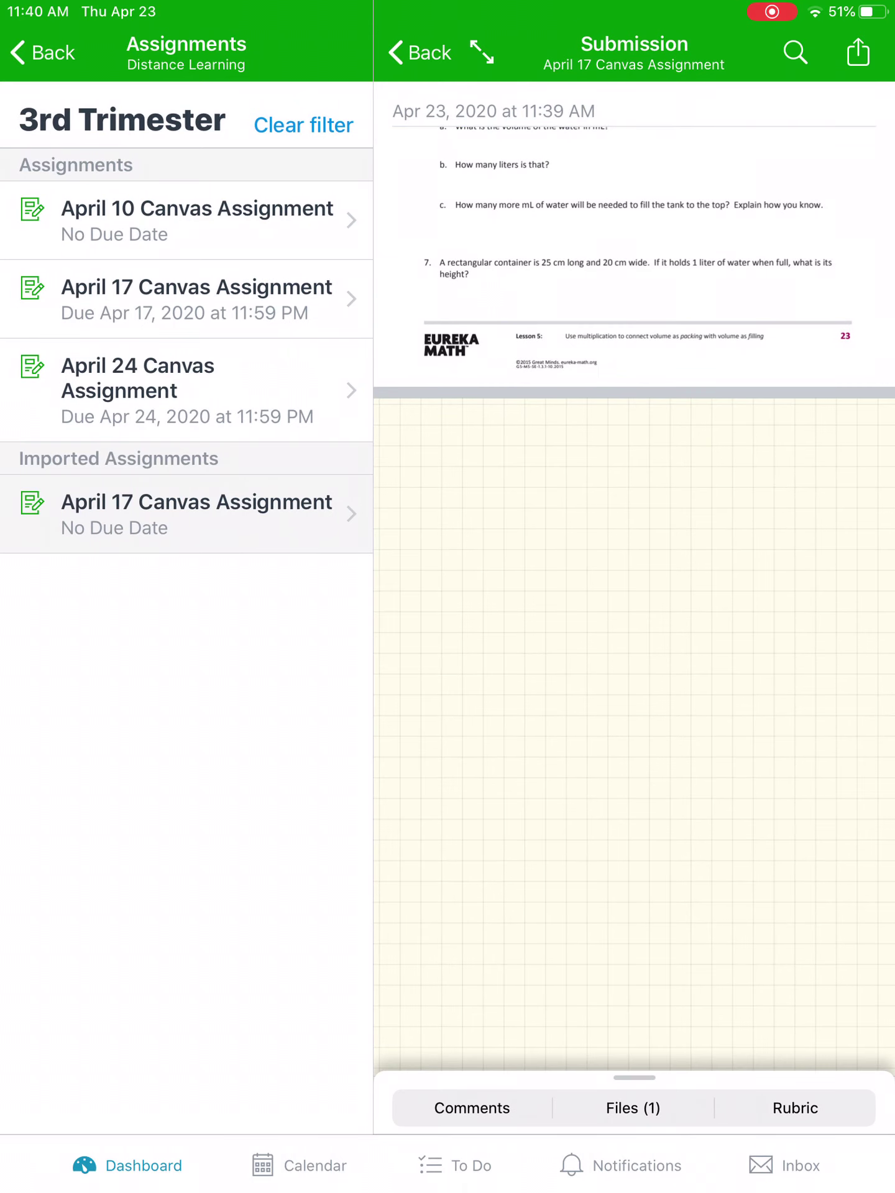
click(420, 53)
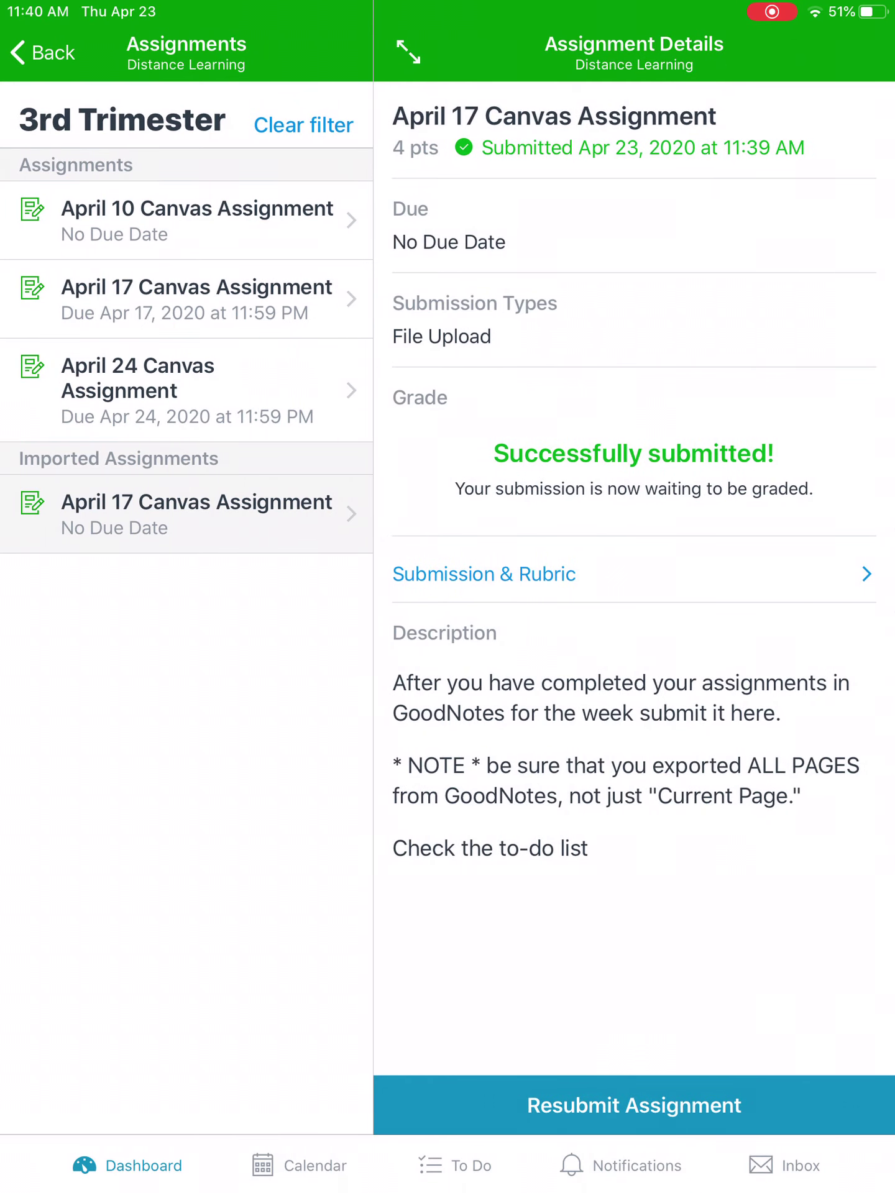